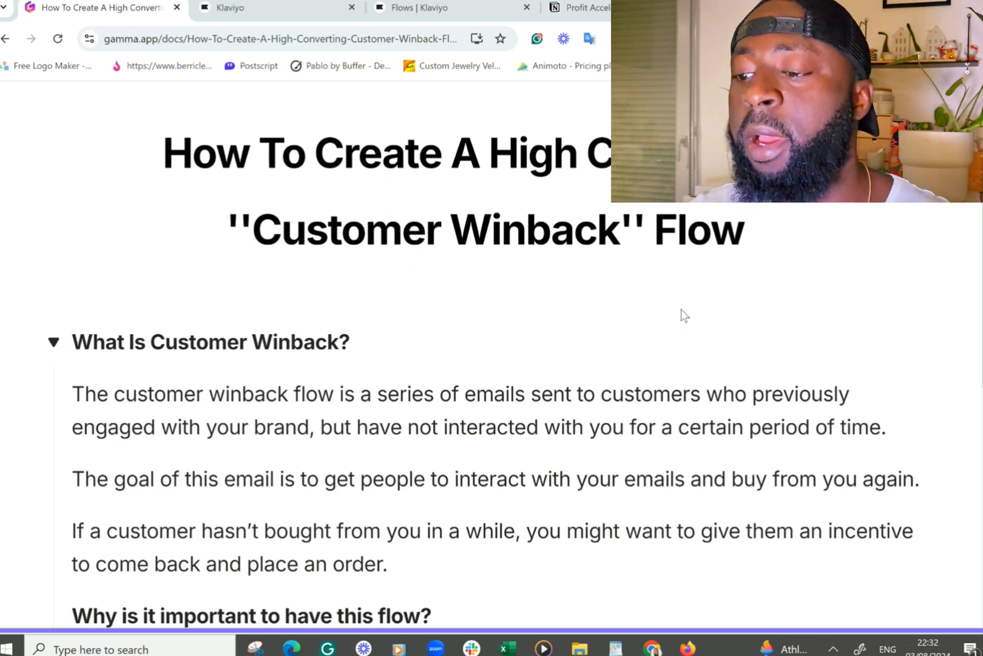
- Read through the guide explaining what a customer winback flow is and why it matters
scroll(582, 344, "down", 2)
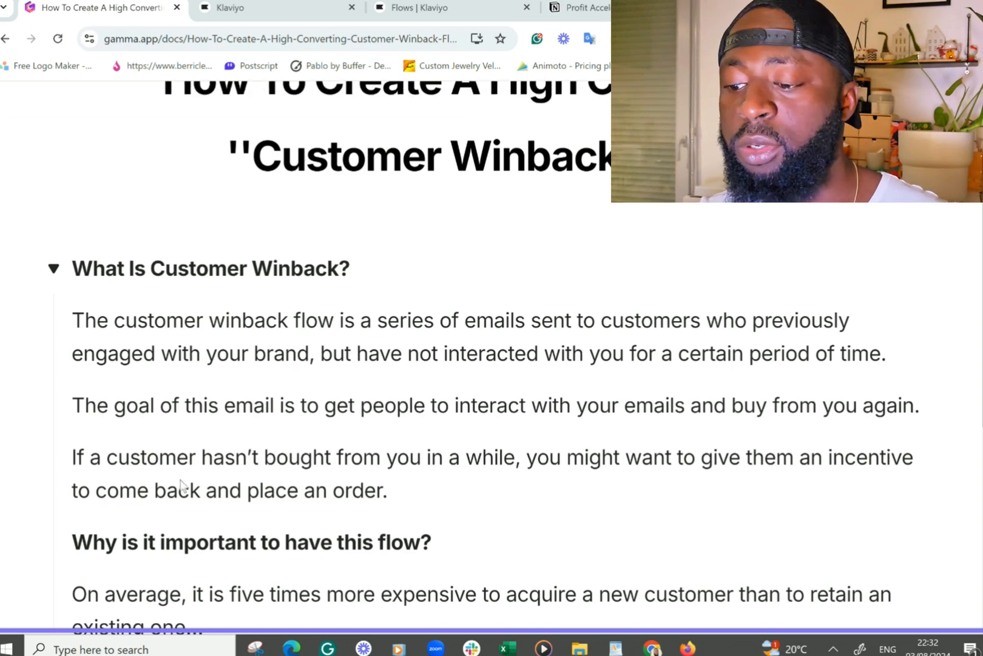
scroll(193, 450, "down", 1)
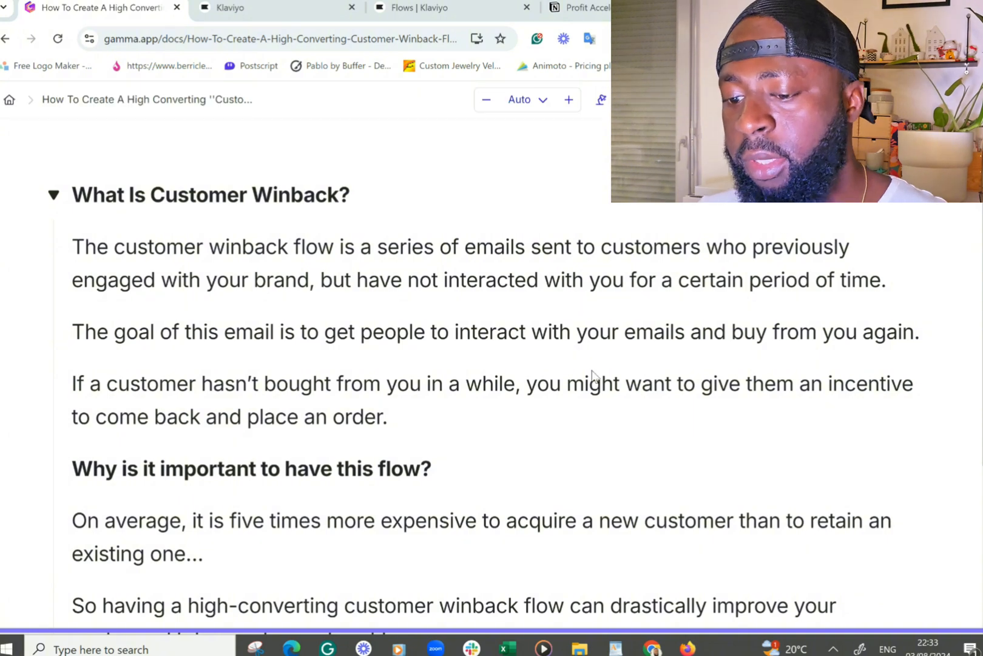
scroll(215, 406, "down", 3)
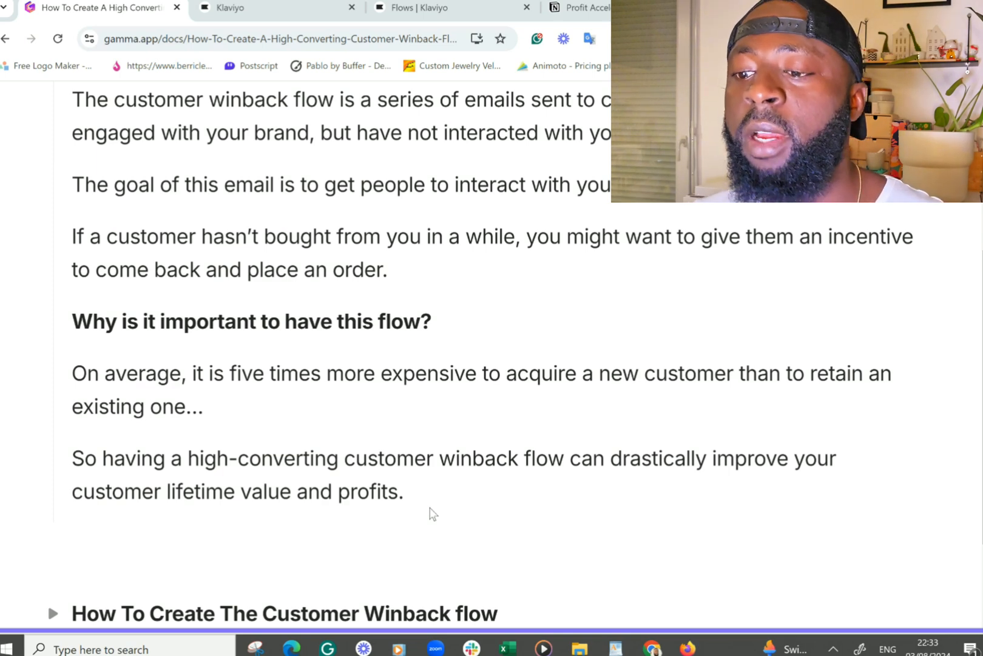
scroll(431, 513, "down", 1)
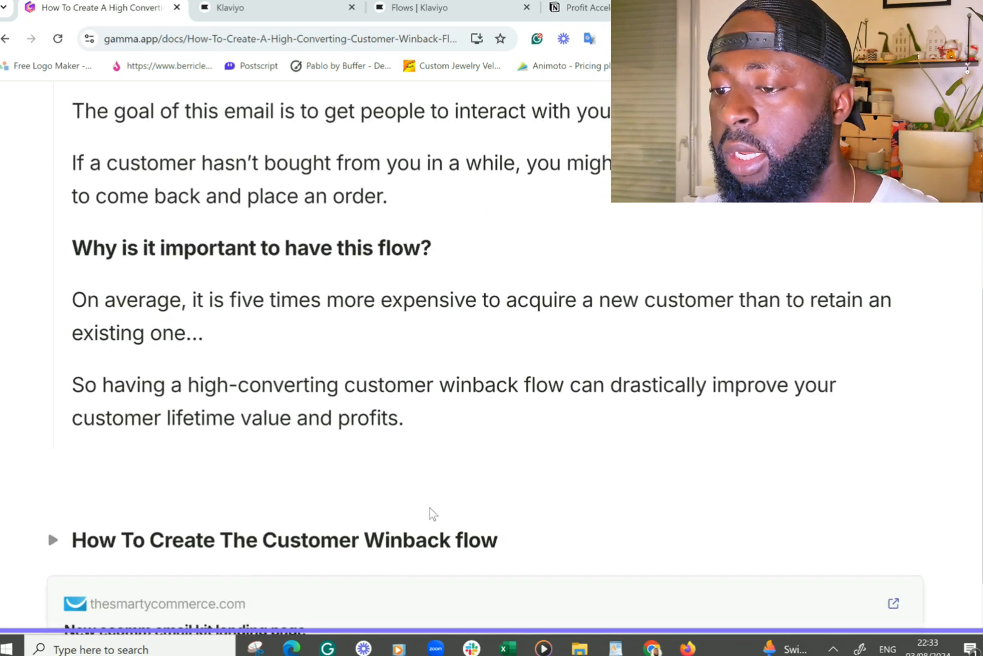
scroll(277, 428, "down", 1)
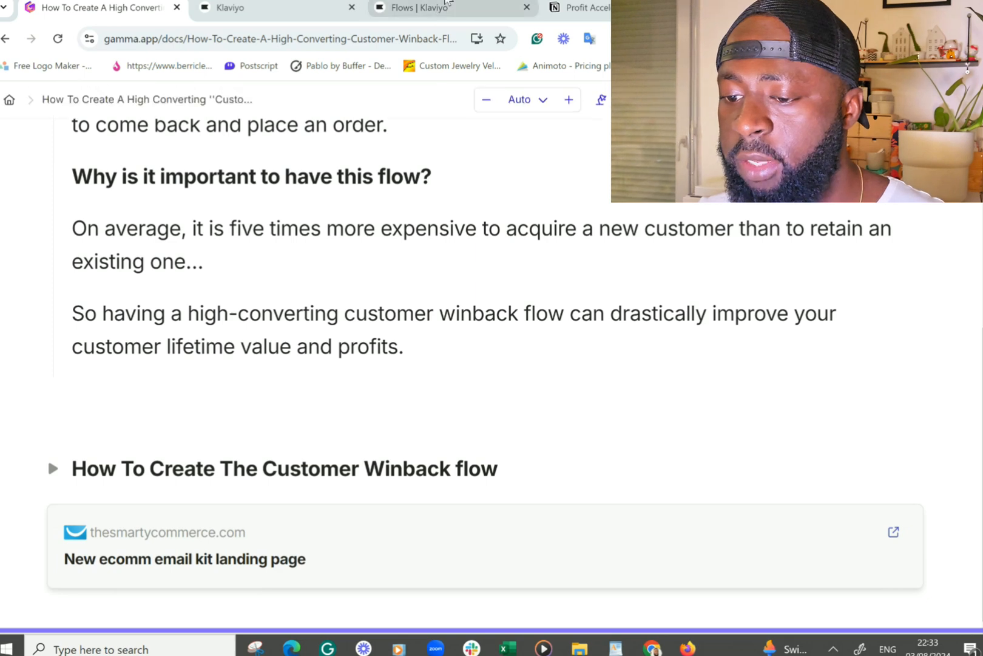
- Search the flow library for 'cu' and open the Standard Customer Winback template preview
left_click(434, 11)
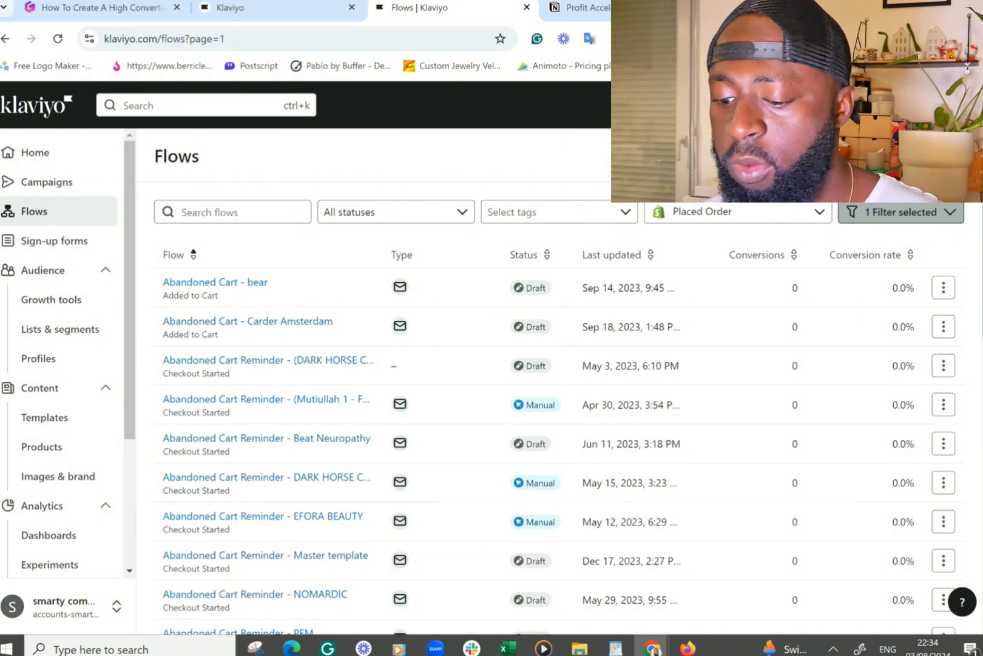
left_click(924, 156)
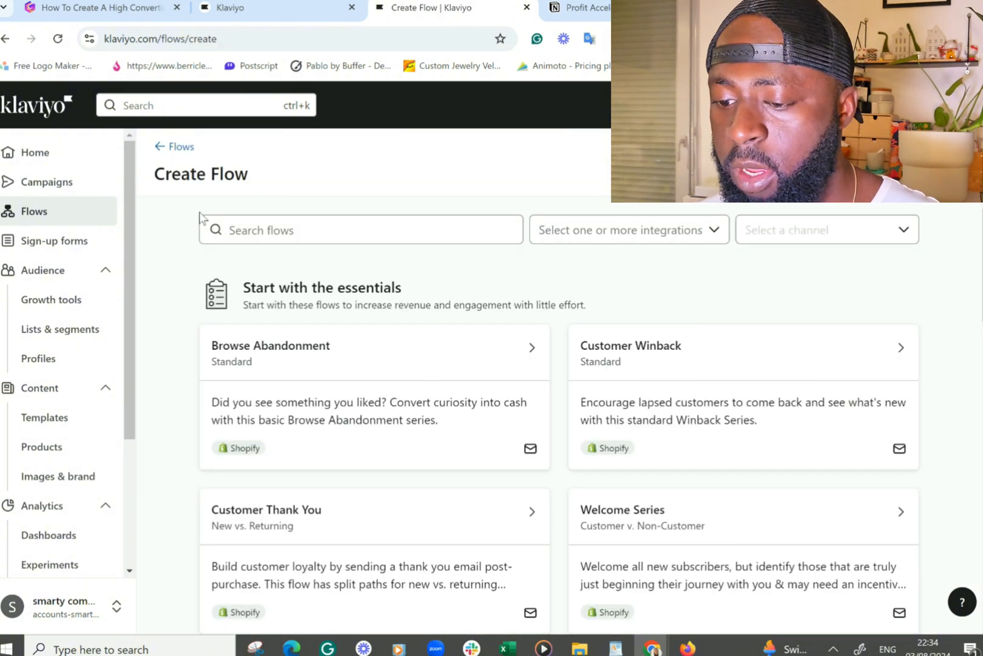
left_click(309, 228)
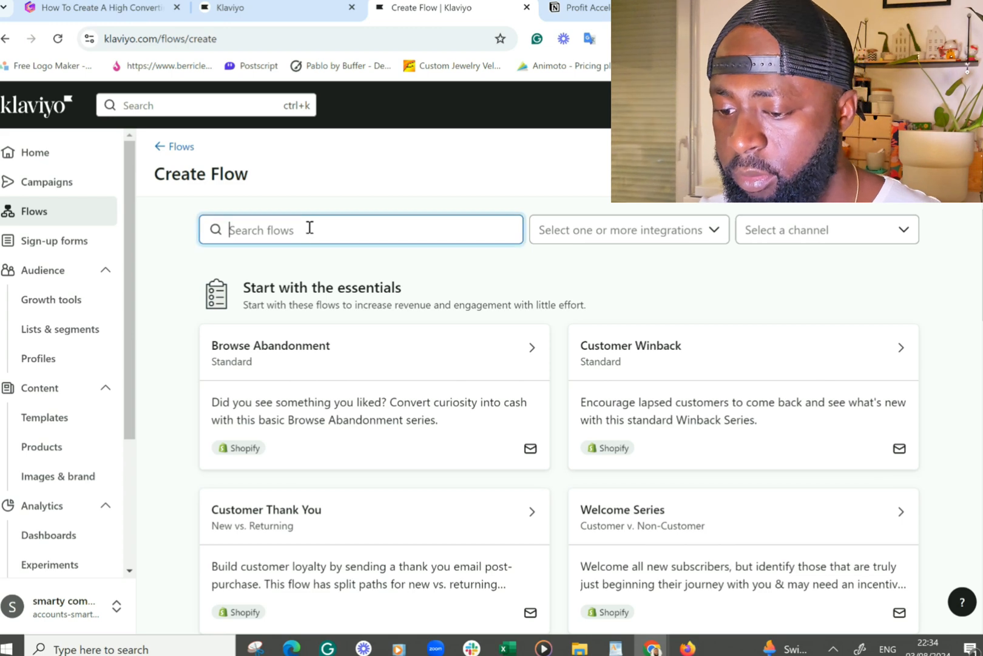
type("cus")
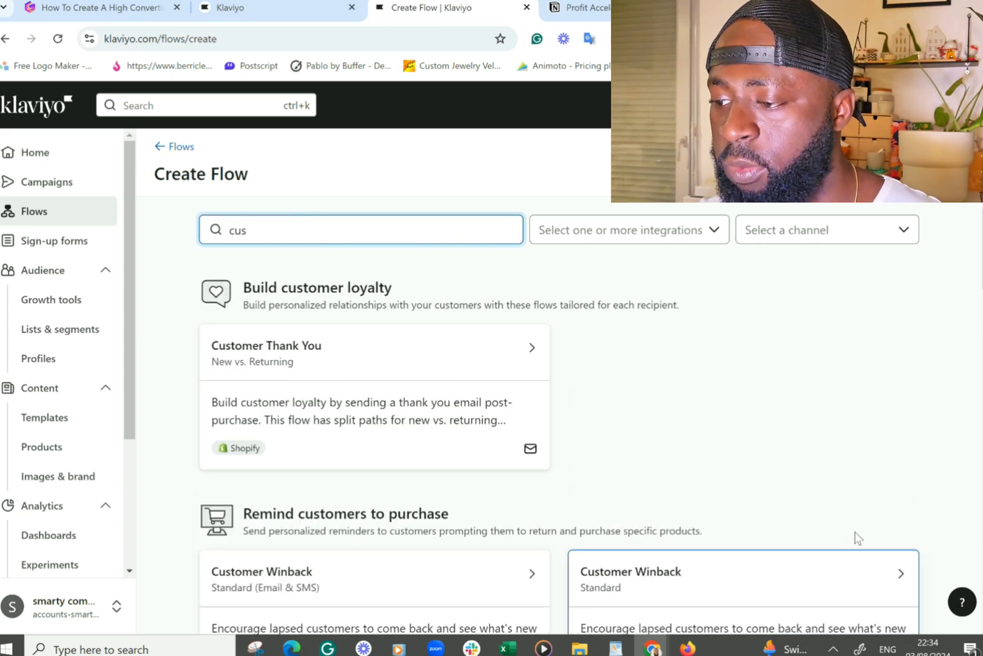
scroll(694, 573, "down", 1)
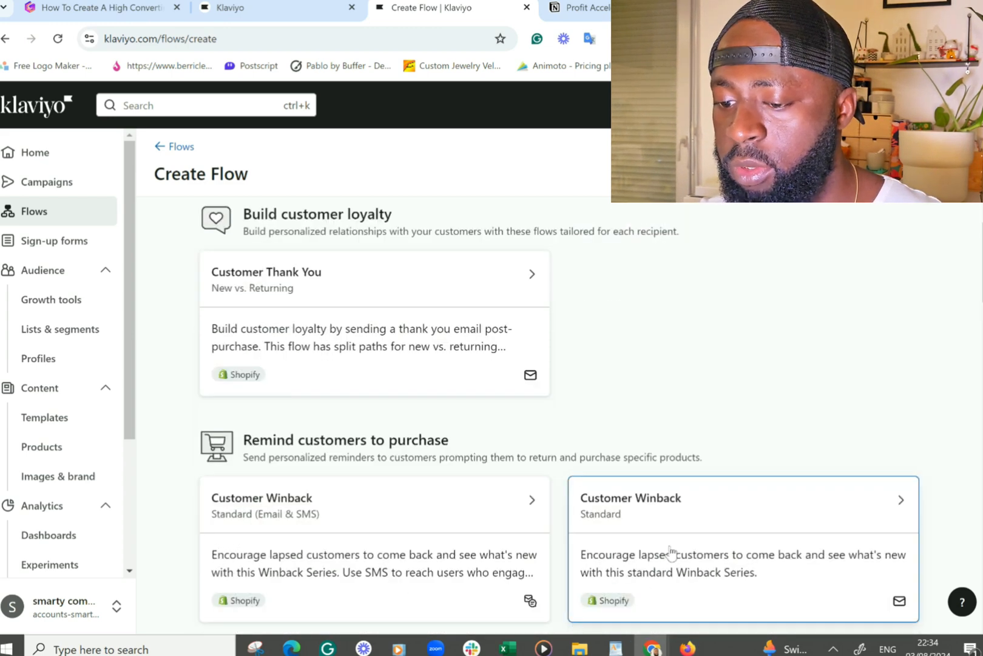
scroll(673, 555, "down", 2)
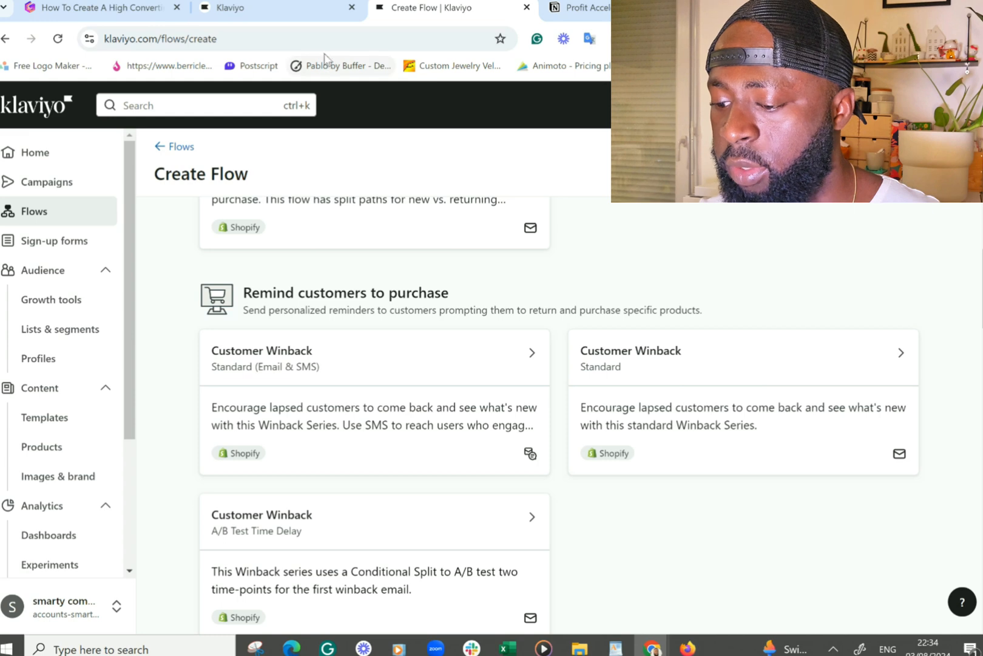
left_click(680, 383)
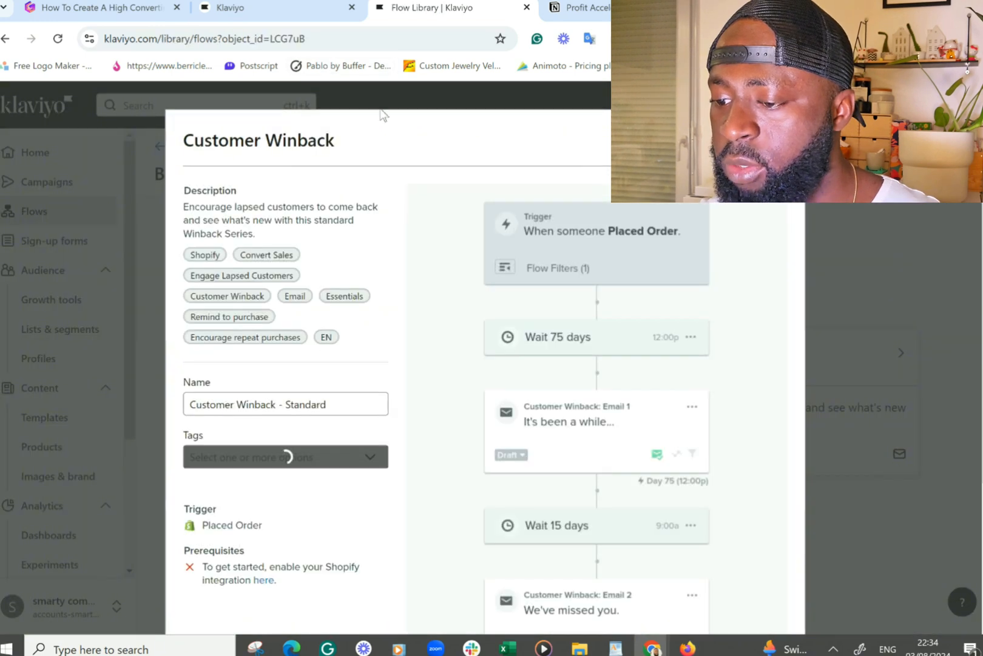
- Switch to the existing Customer Winback - Smarty (TT) flow and inspect its Placed Order trigger settings
left_click(249, 9)
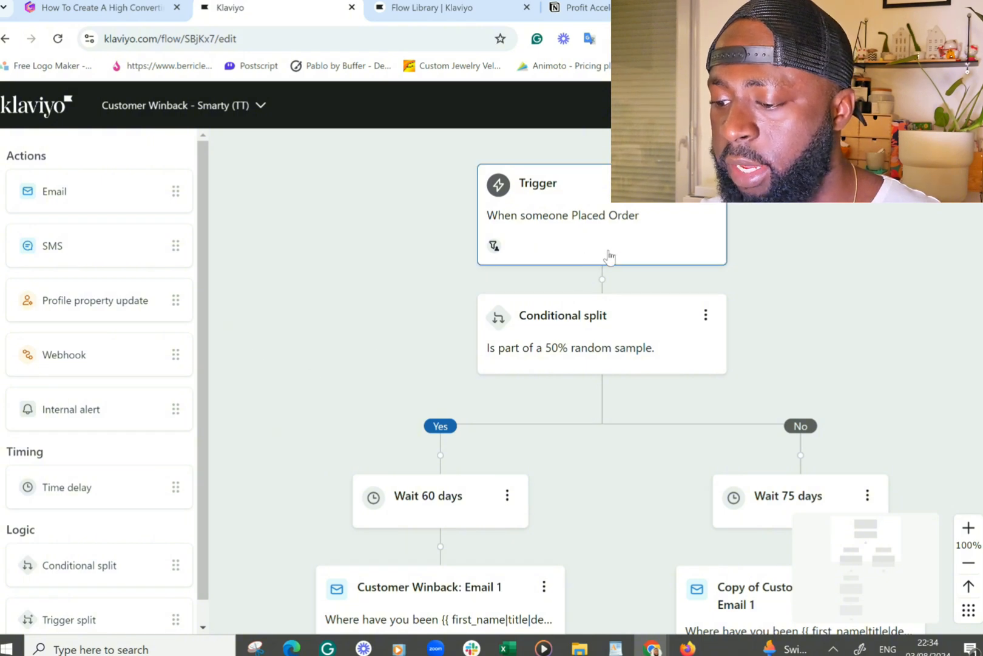
left_click(589, 220)
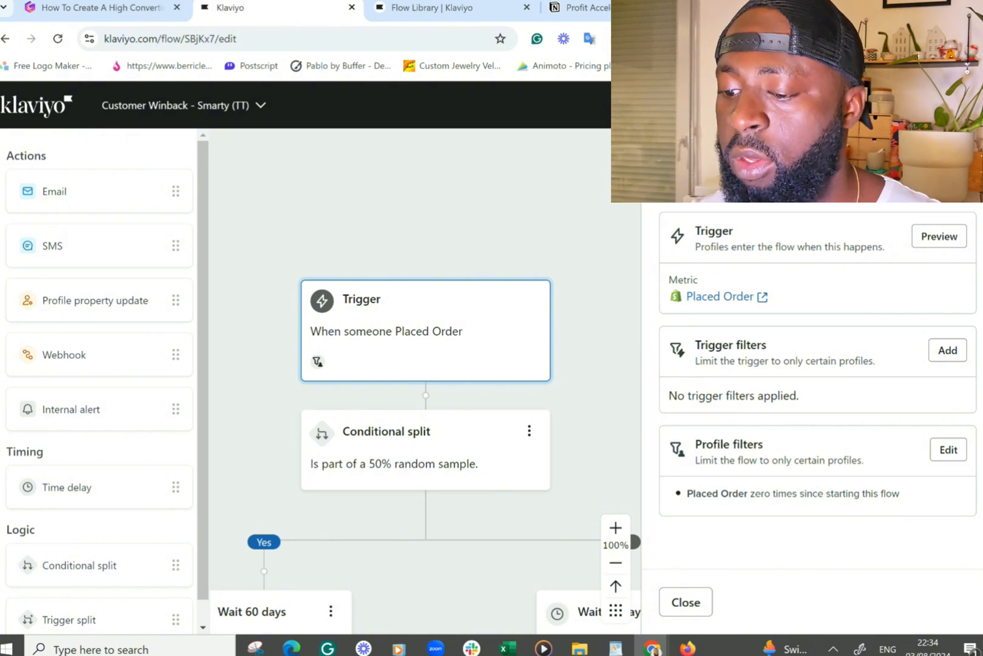
key("Escape")
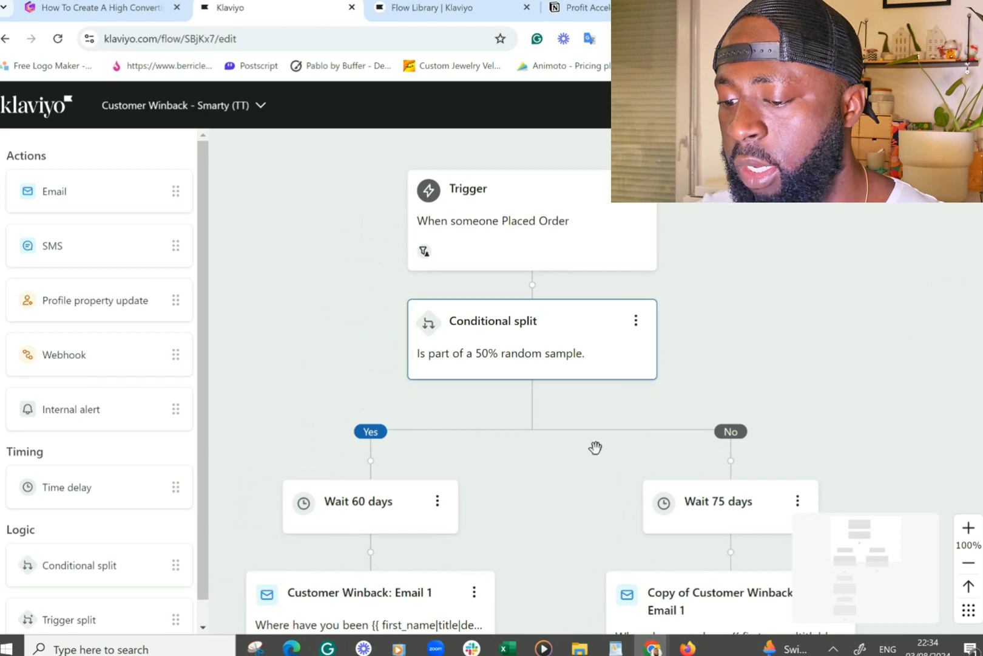
scroll(734, 414, "down", 1)
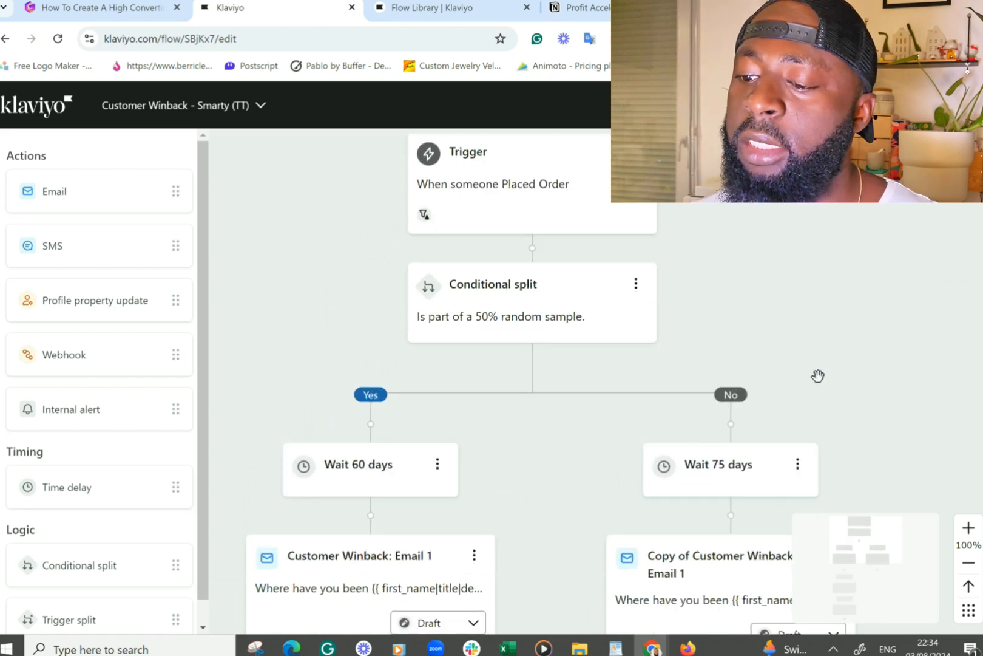
scroll(816, 378, "down", 2)
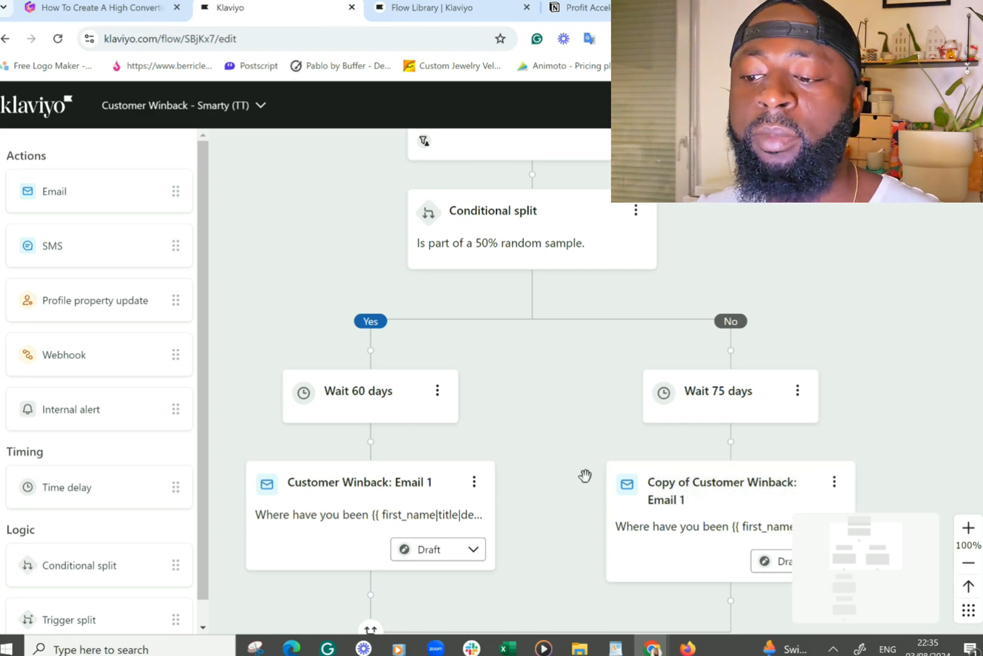
scroll(585, 475, "up", 1)
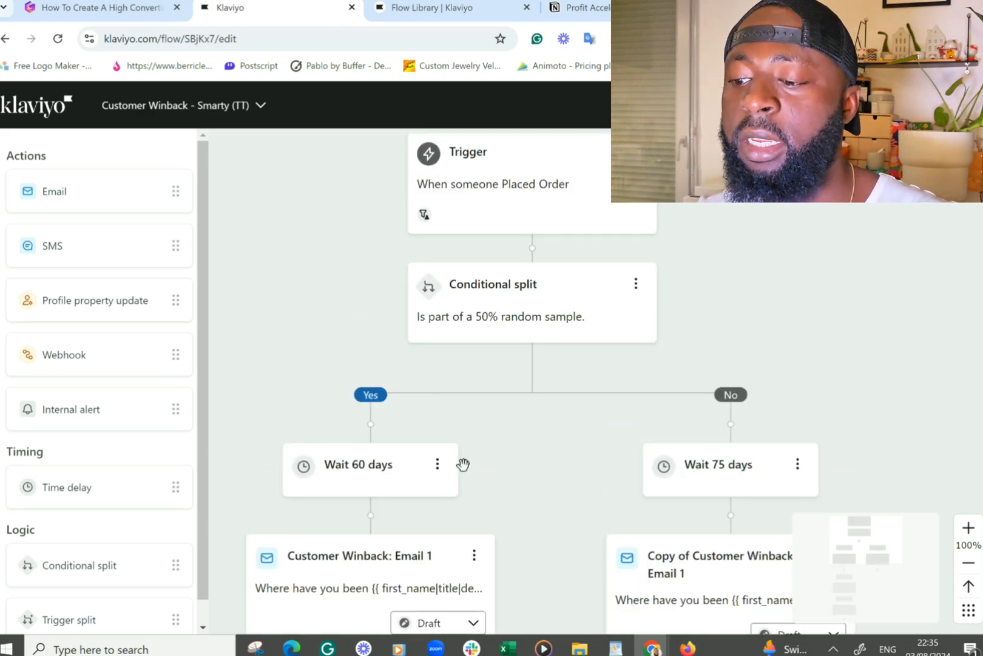
scroll(844, 424, "down", 2)
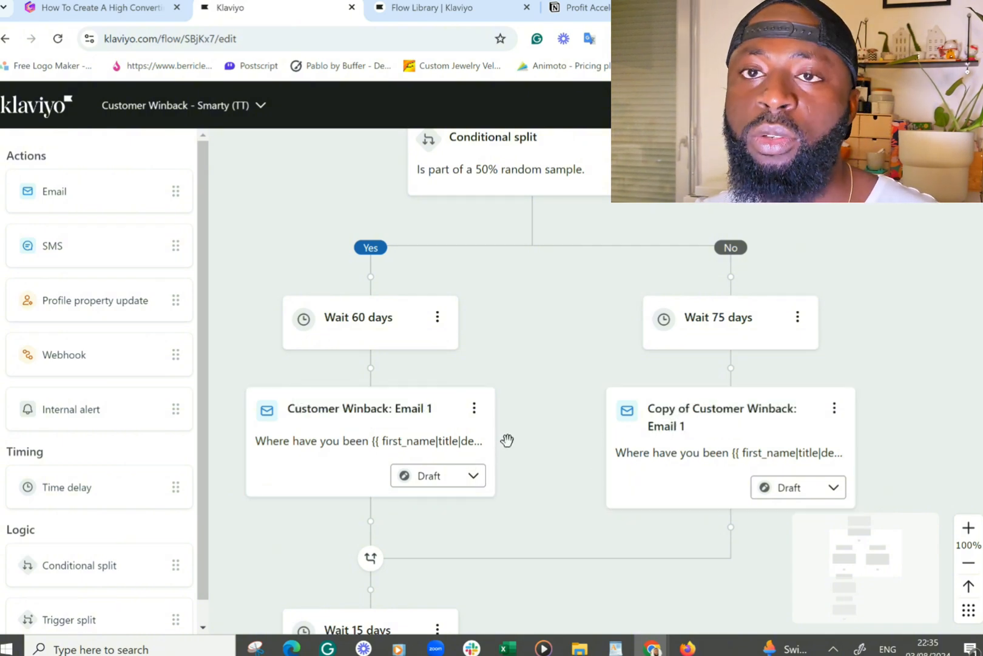
- Preview the first winback email in the flow's Yes branch
left_click(481, 448)
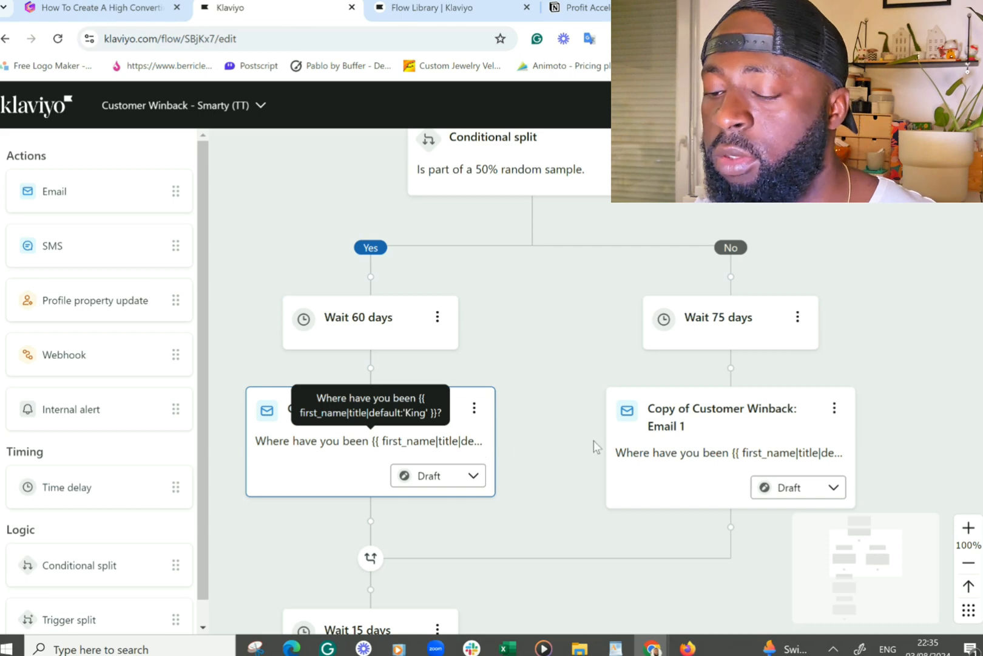
scroll(750, 473, "down", 7)
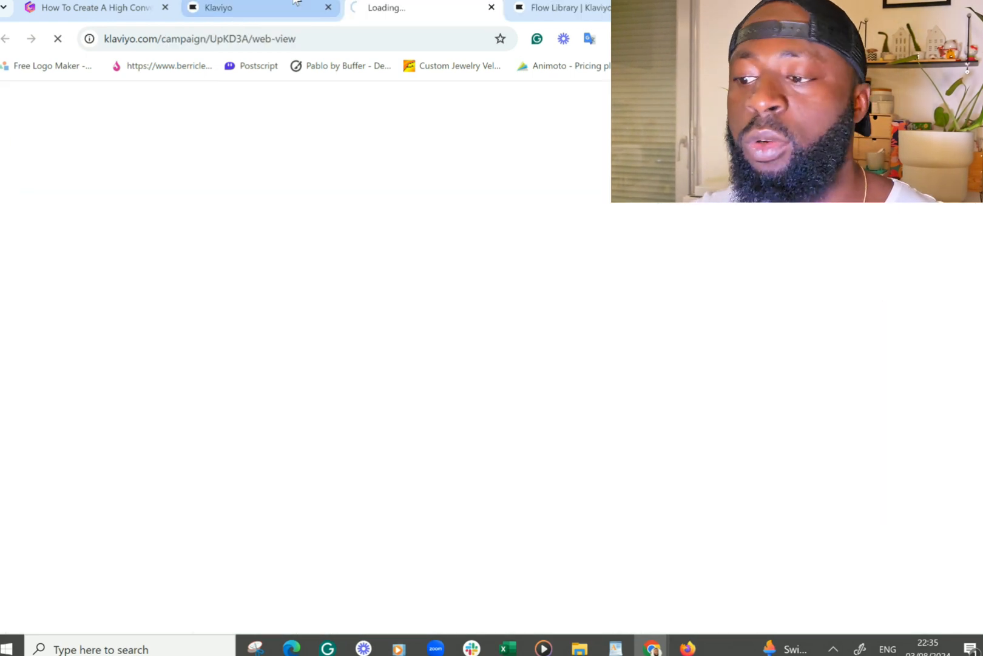
left_click(286, 7)
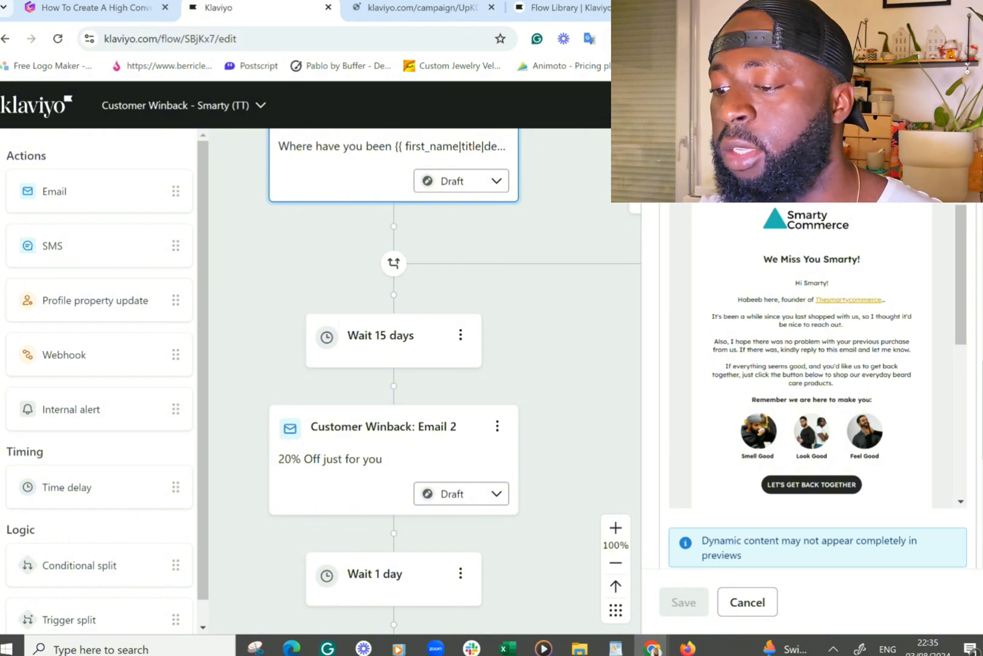
left_click(961, 153)
scroll(663, 351, "down", 2)
scroll(664, 363, "up", 6)
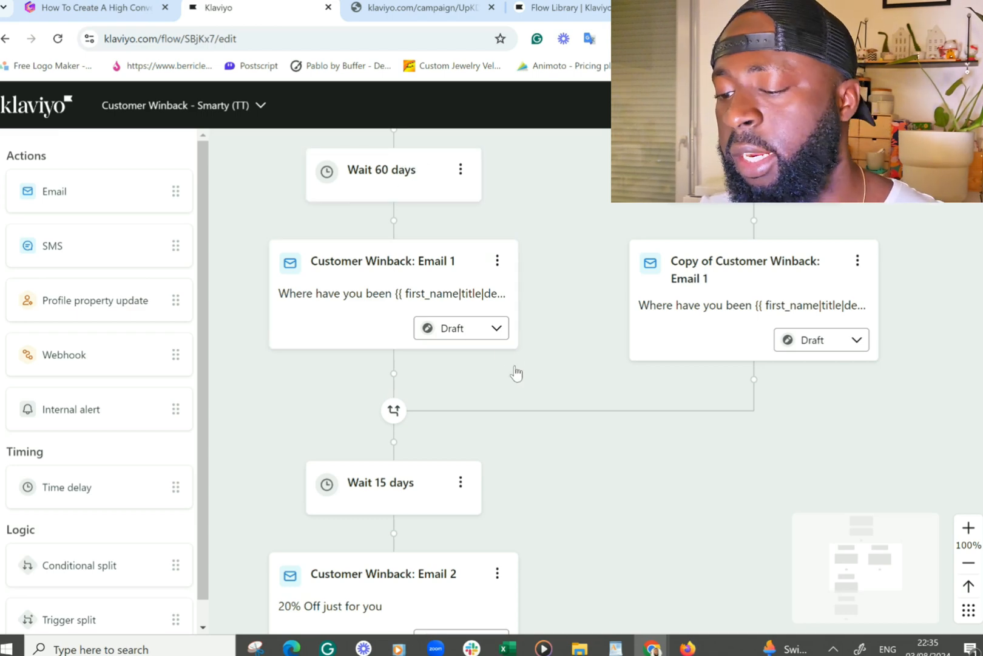
scroll(516, 374, "up", 3)
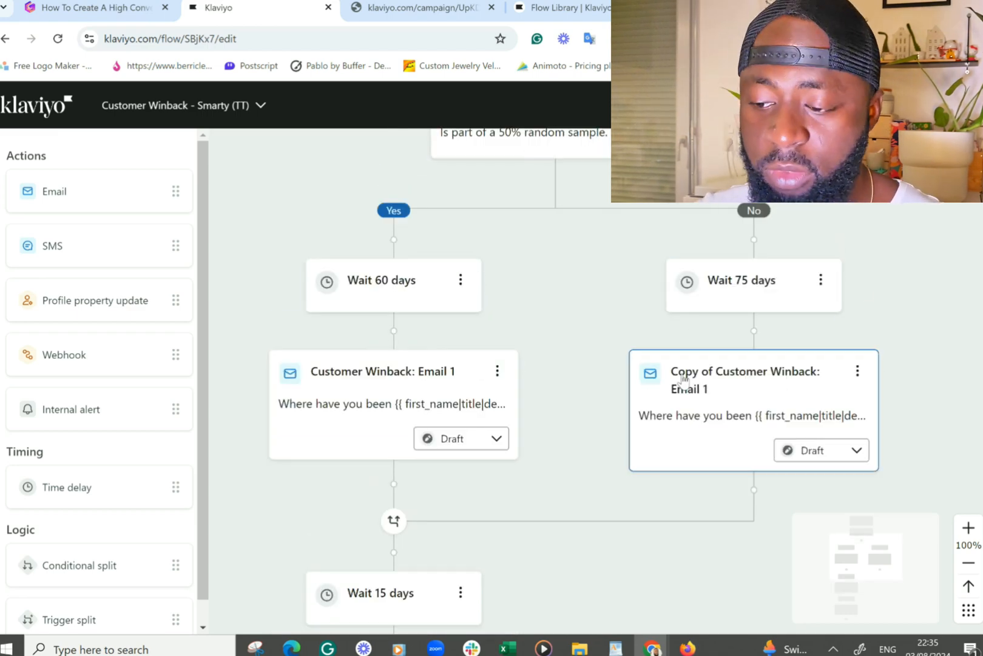
scroll(683, 379, "up", 3)
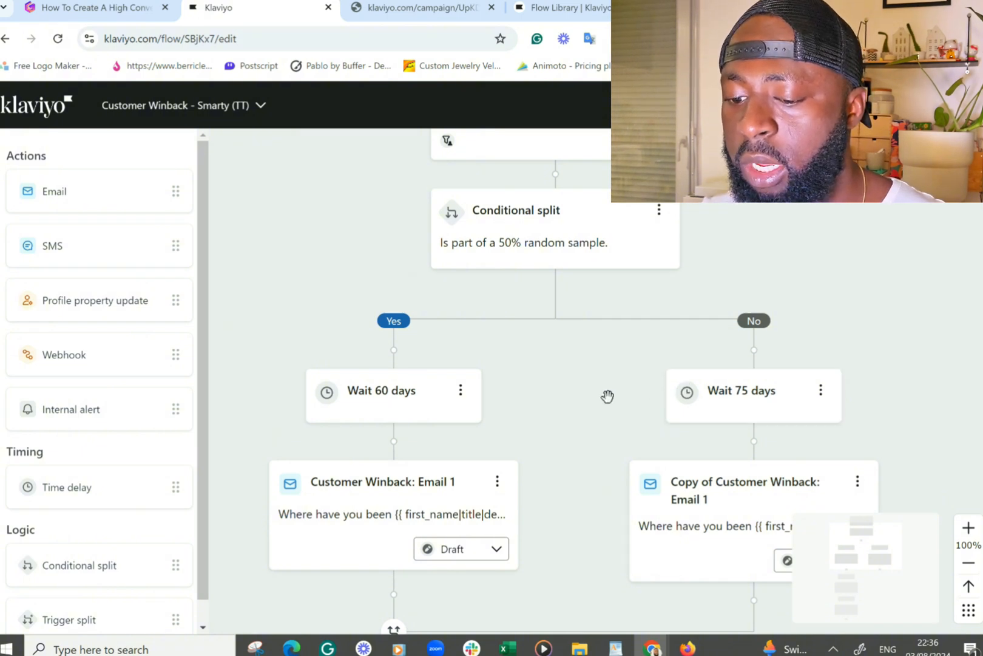
scroll(83, 565, "down", 1)
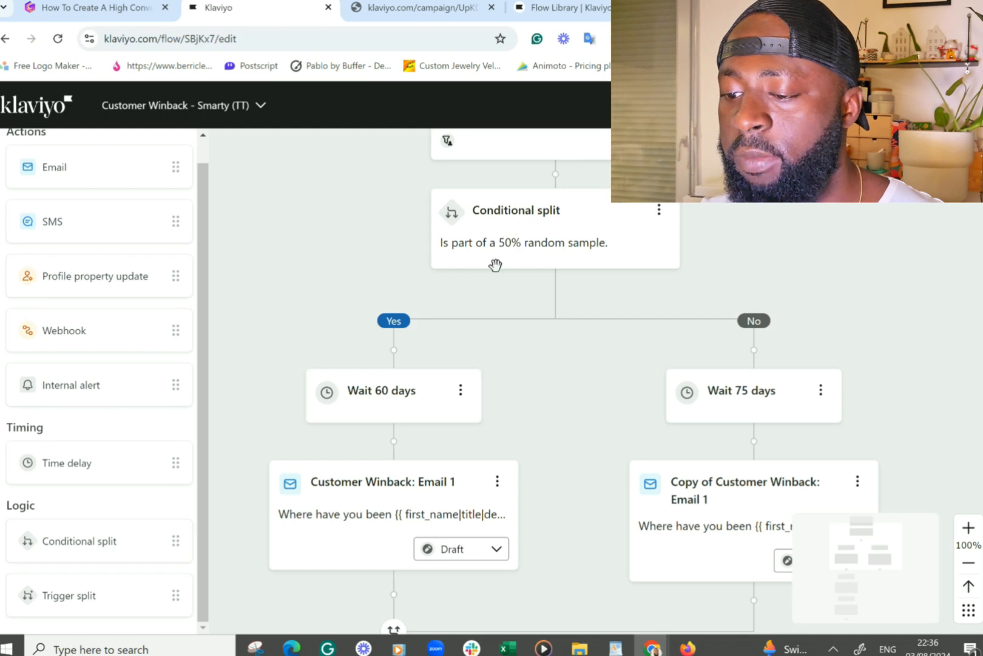
- Review the conditional split's condition options, keeping the random sample, and close its settings
left_click(538, 244)
scroll(835, 353, "down", 2)
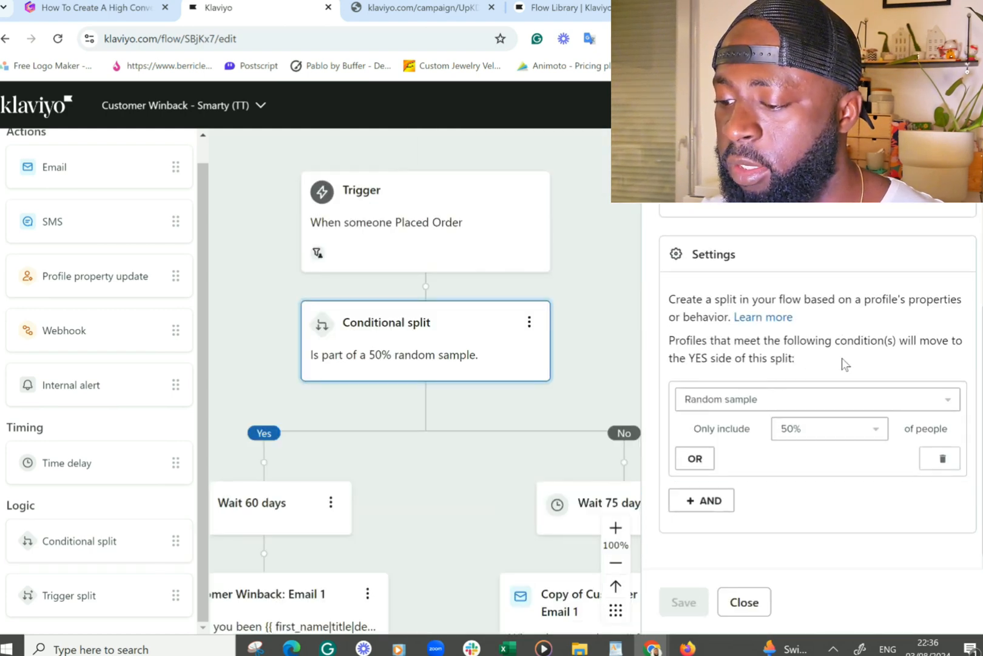
left_click(800, 406)
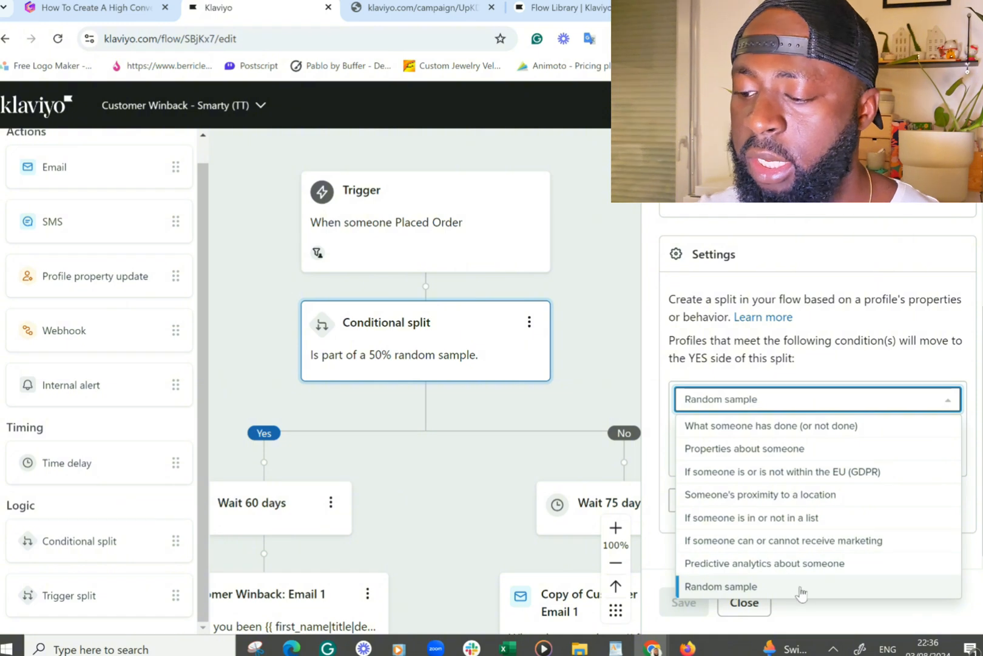
left_click(831, 616)
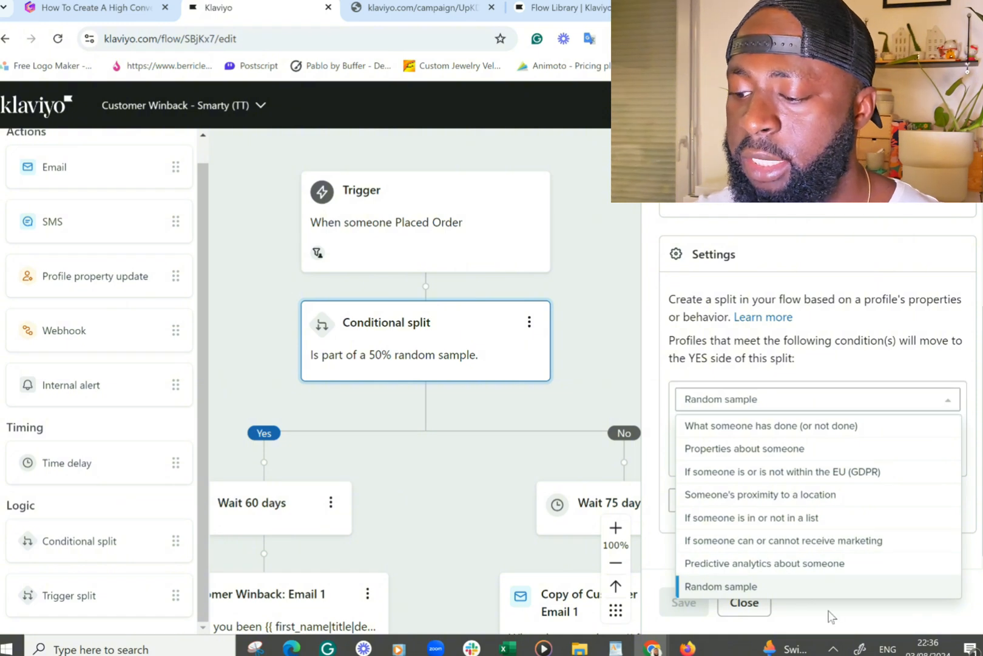
left_click(759, 607)
- Examine the whole flow's delays and emails from the split down to the end
scroll(827, 393, "down", 1)
scroll(827, 393, "down", 1)
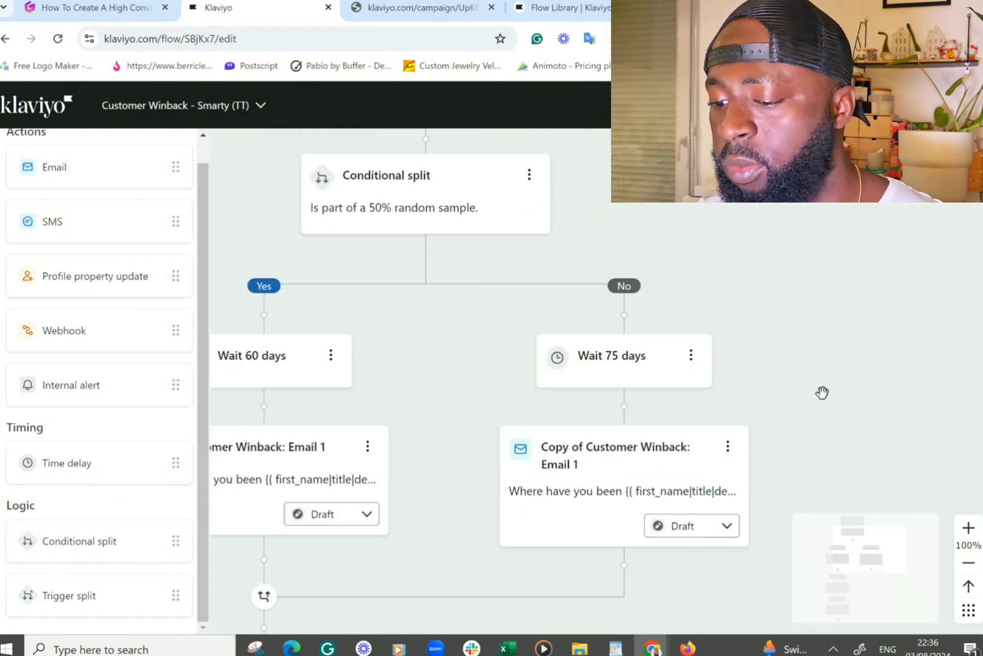
scroll(818, 375, "left", 3)
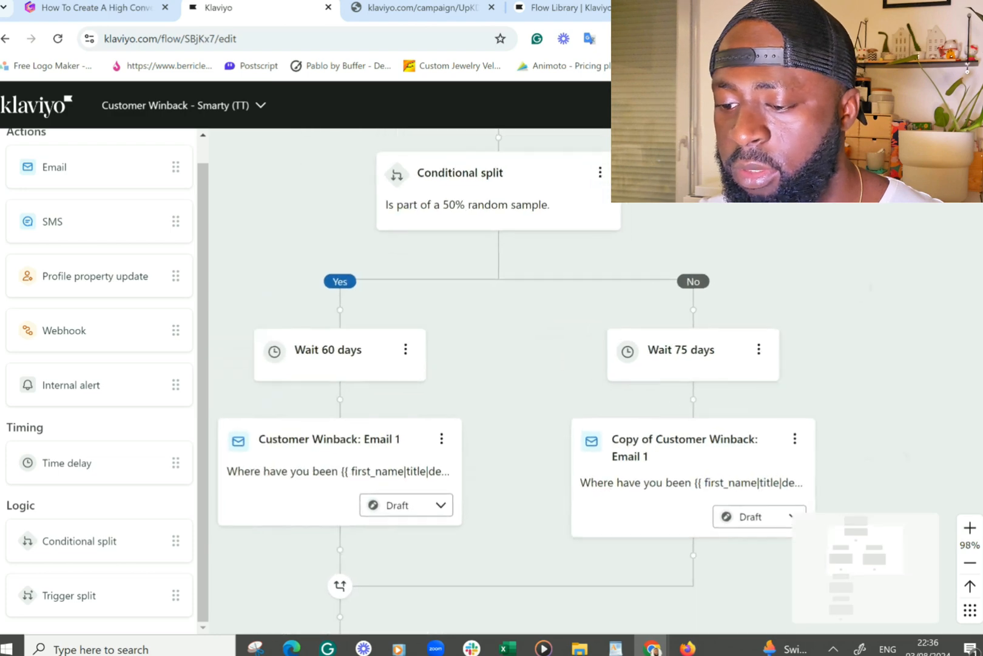
scroll(659, 383, "down", 7)
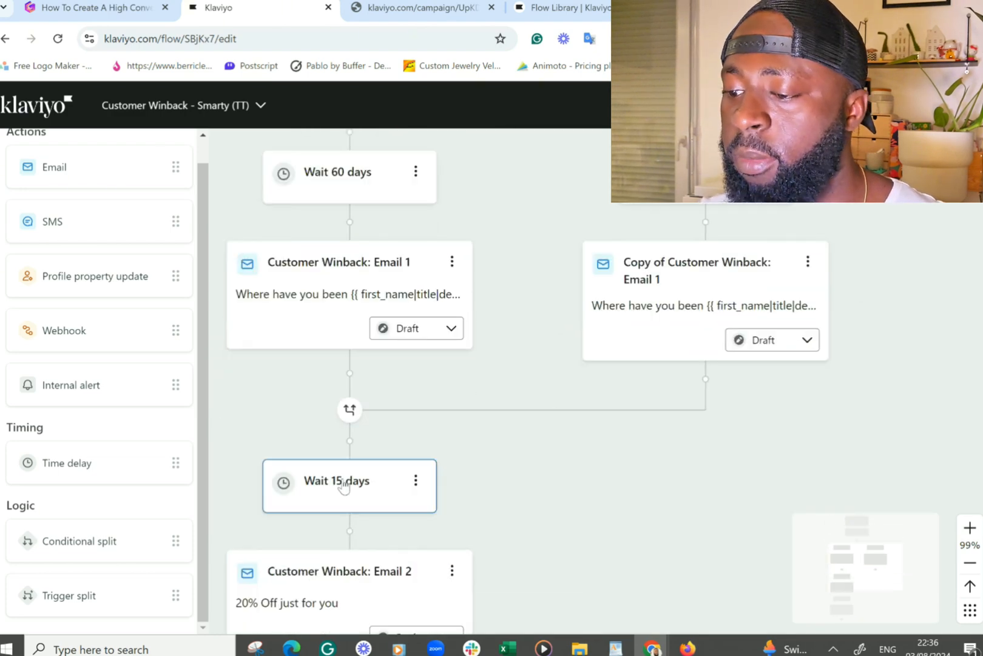
scroll(339, 462, "down", 1)
scroll(283, 570, "up", 3)
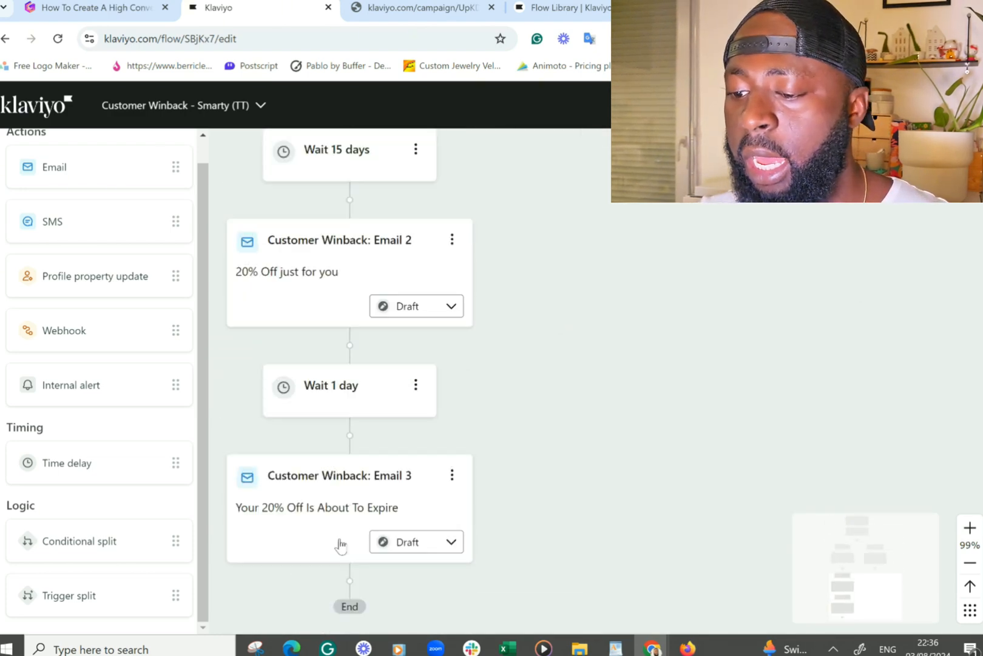
scroll(486, 395, "up", 4)
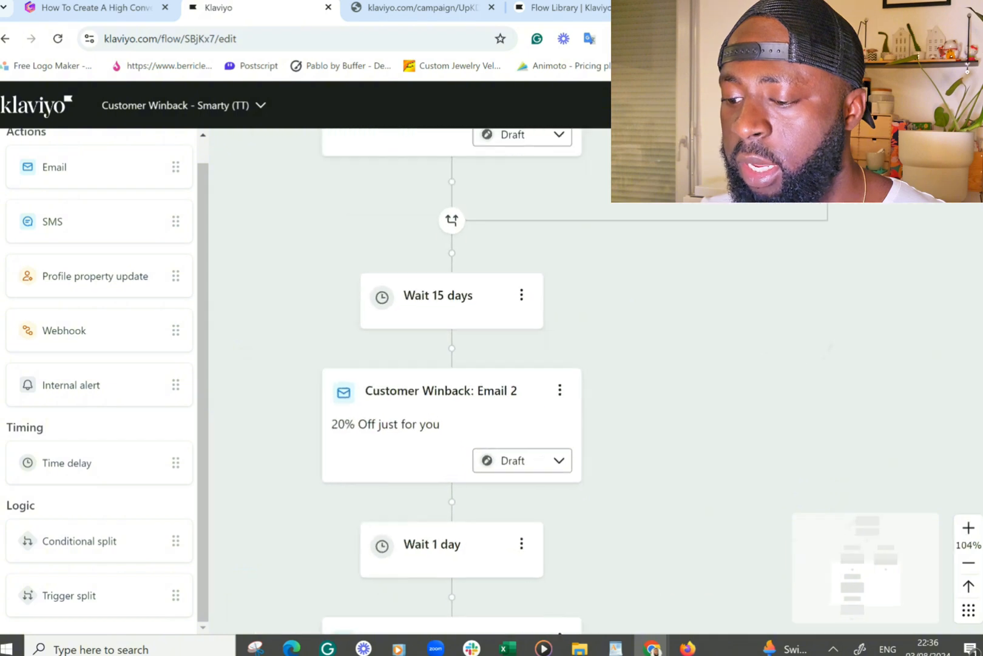
scroll(637, 313, "up", 8)
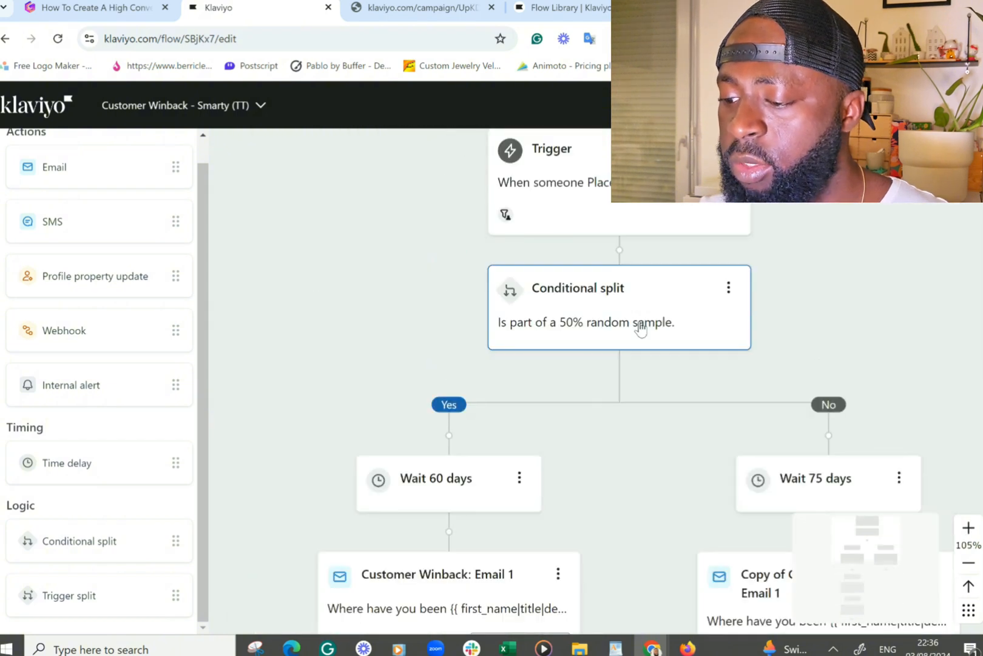
- Compare the first winback email's web-view preview with the Customer Winback: Email 1 node and its settings in the flow
left_click(399, 3)
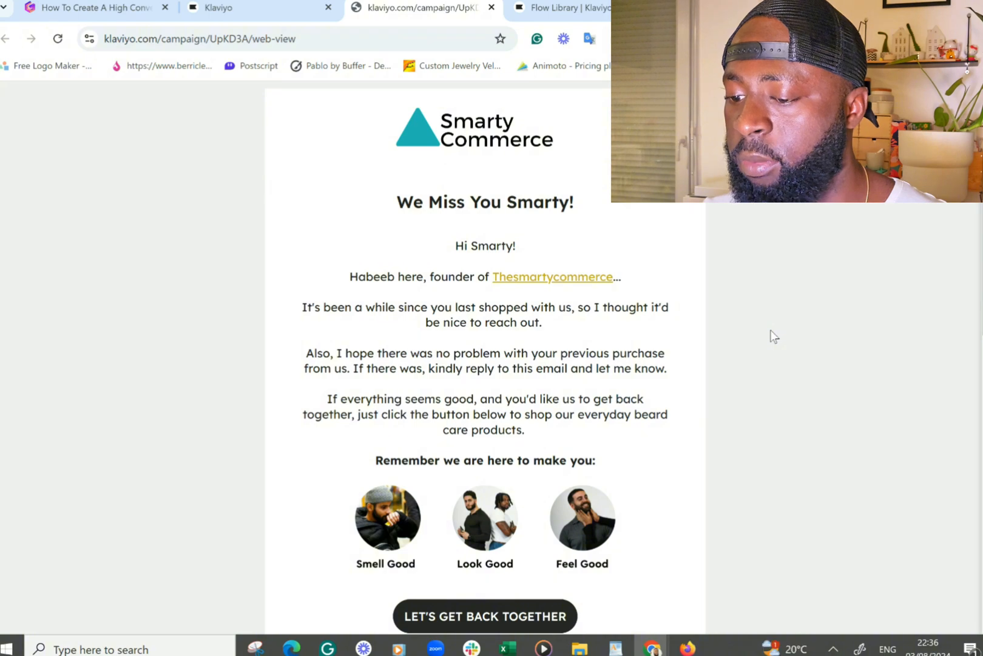
left_click(249, 9)
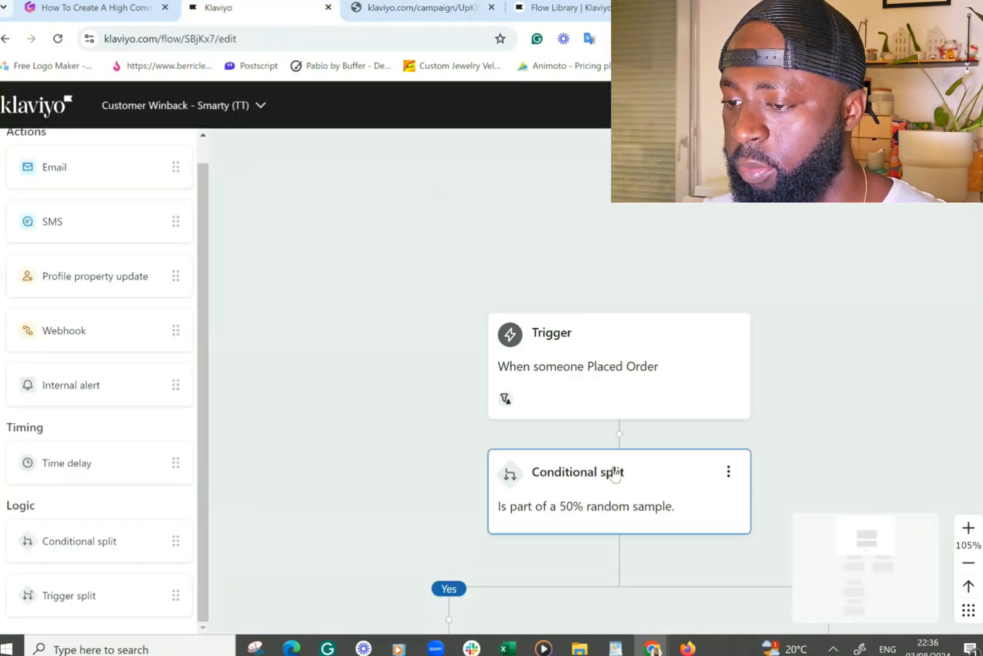
scroll(615, 474, "down", 5)
left_click(497, 480)
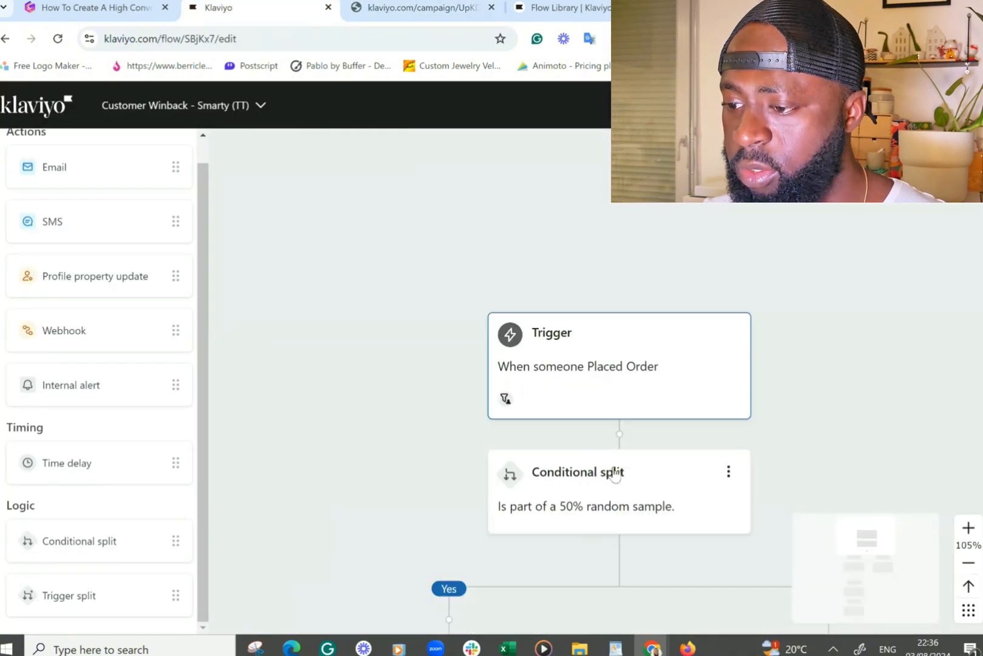
scroll(613, 472, "down", 3)
scroll(611, 462, "down", 3)
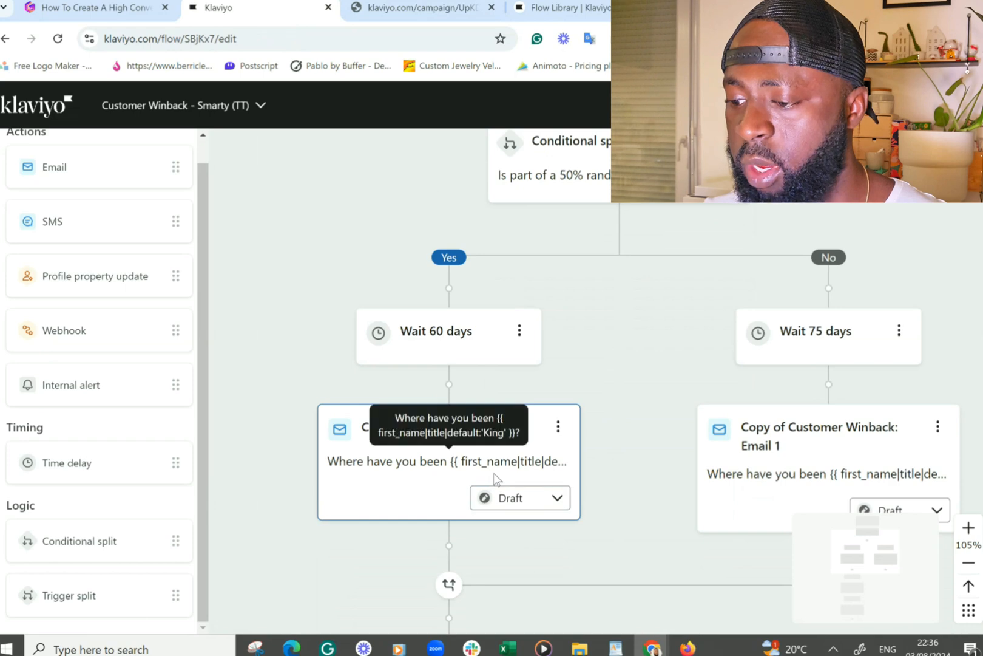
left_click(496, 478)
scroll(730, 459, "down", 4)
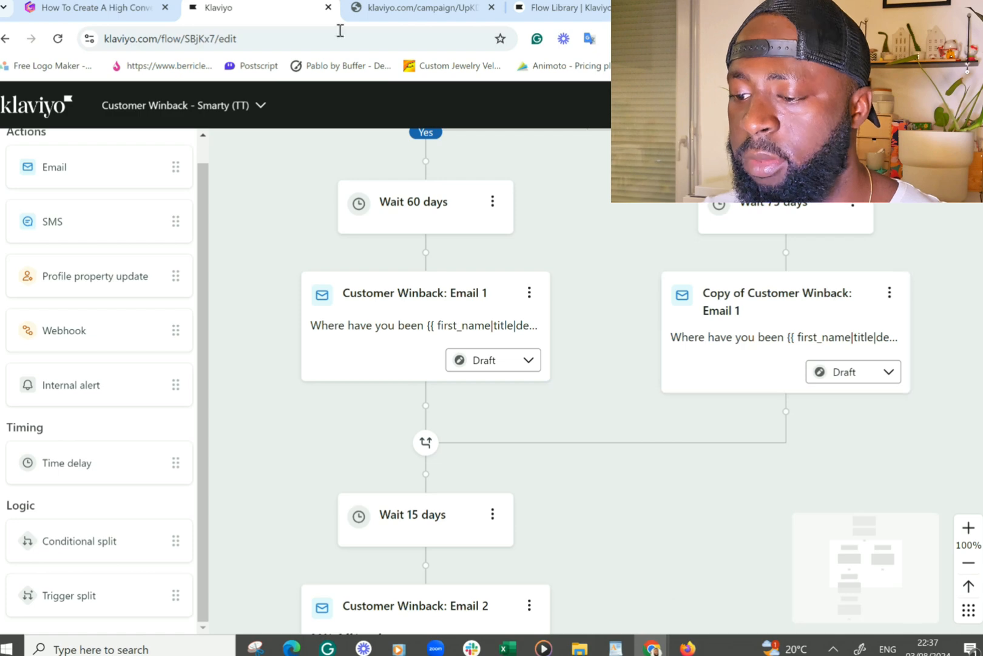
- Read through the first winback email's web-view preview from the header down to the footer links
left_click(472, 6)
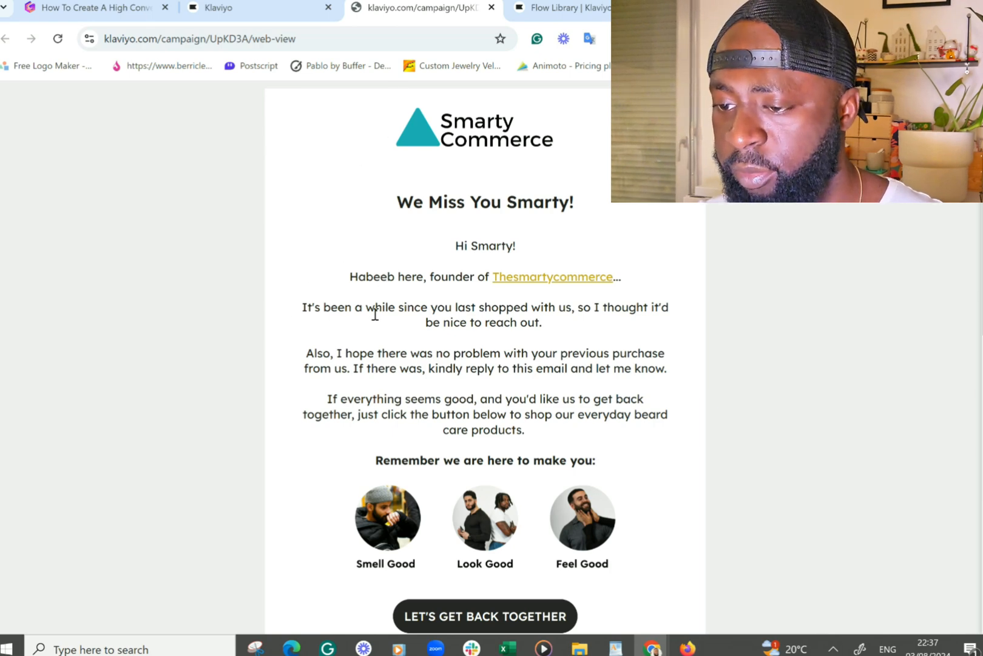
scroll(374, 312, "down", 3)
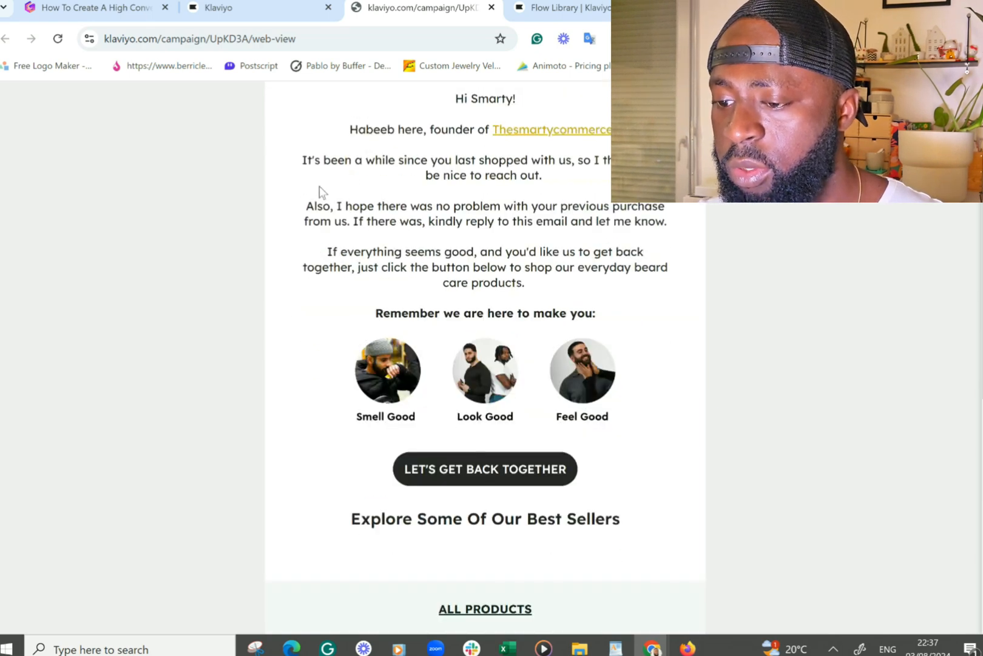
scroll(428, 244, "up", 3)
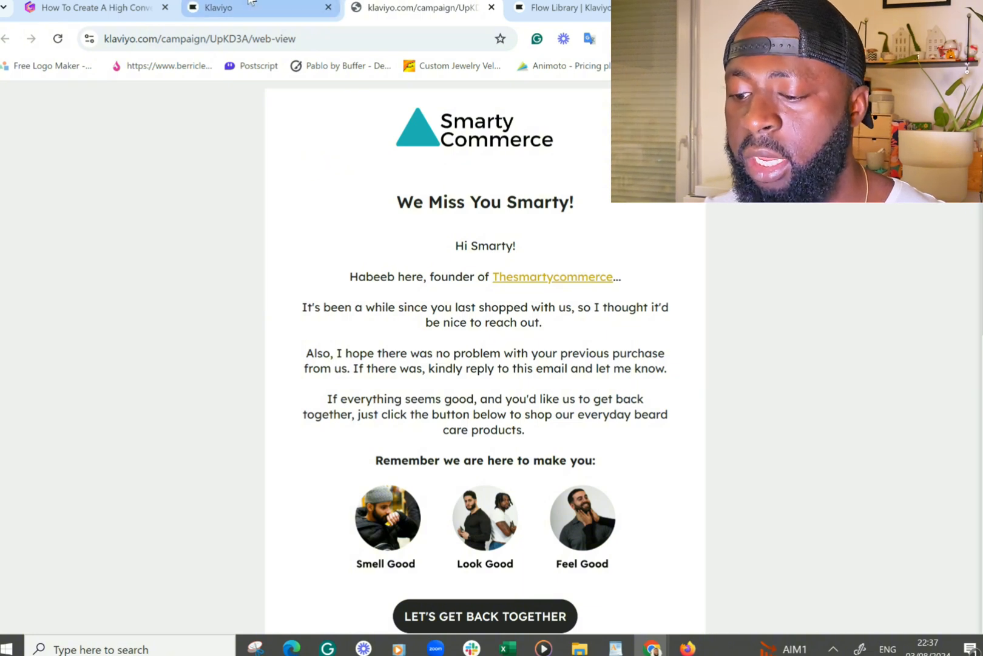
mouse_move(251, 2)
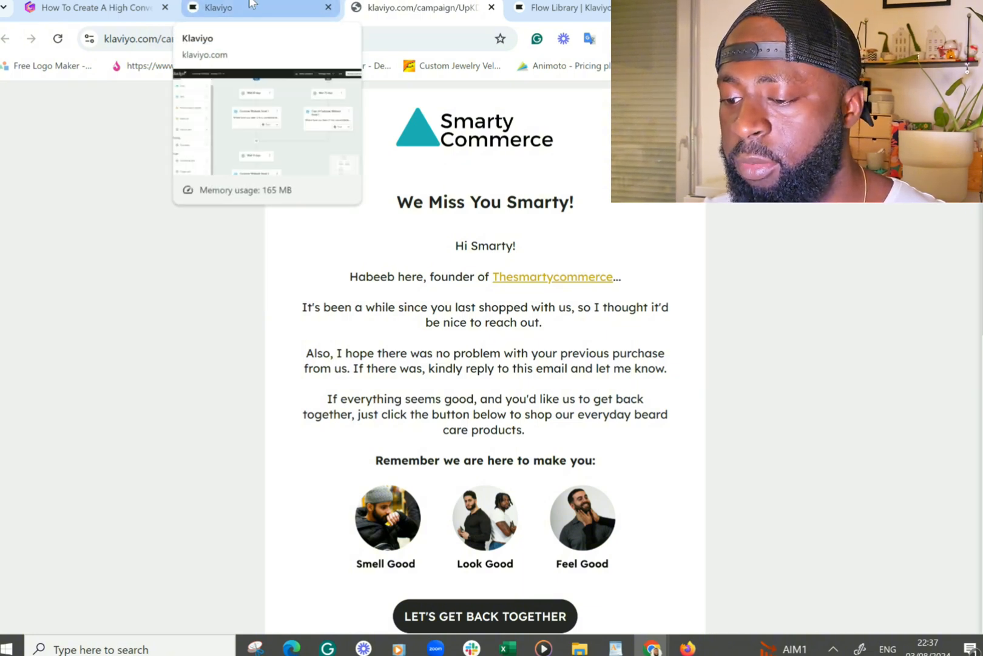
scroll(345, 375, "down", 7)
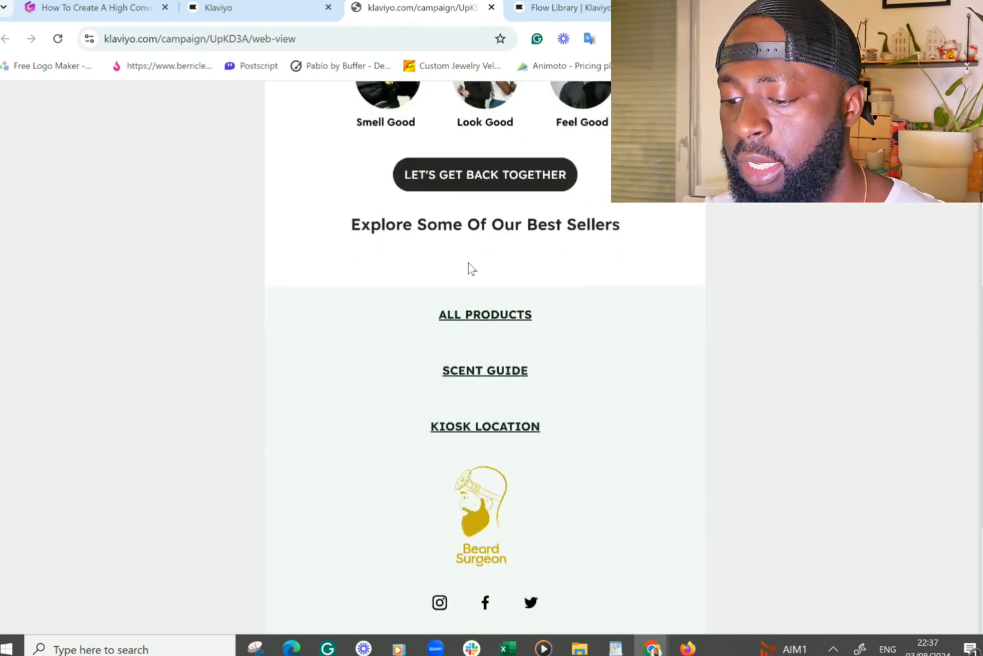
scroll(535, 309, "up", 5)
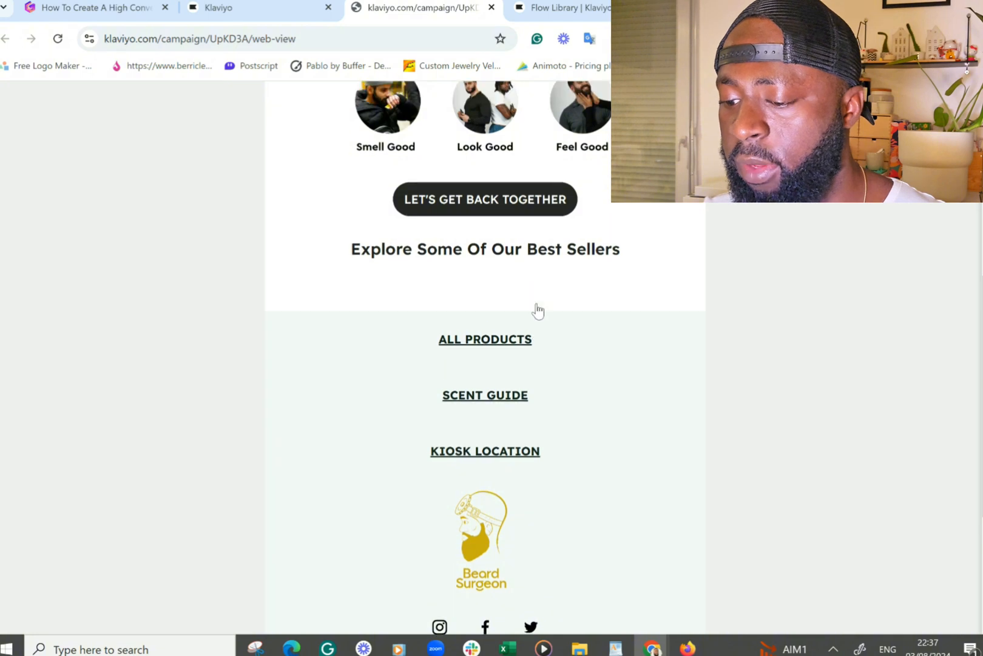
scroll(630, 422, "up", 1)
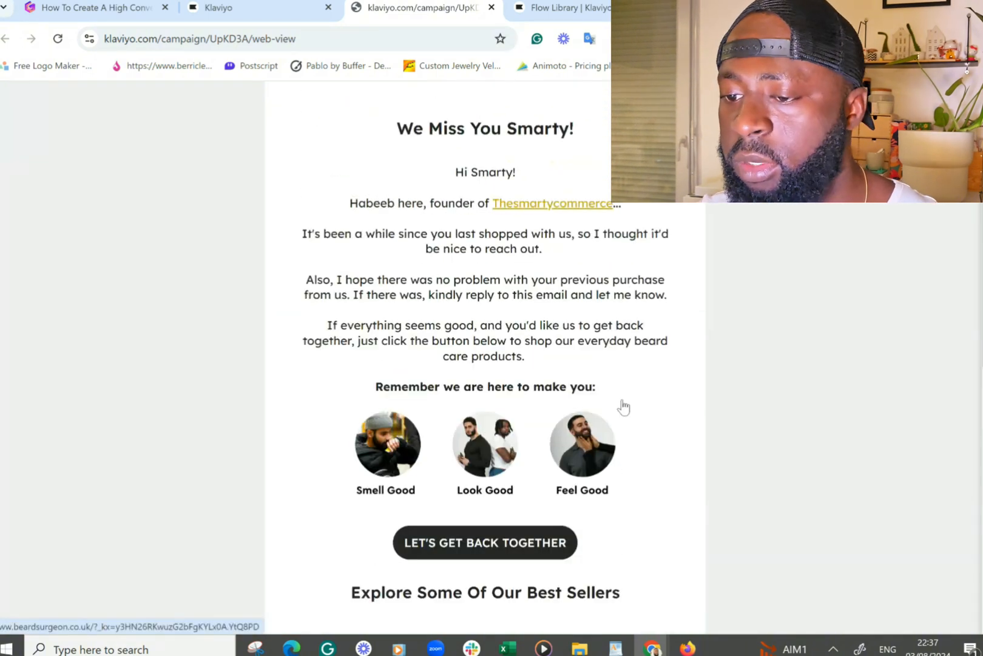
- Scroll through the winback flow from Email 1 down to the End and back up to the trigger
left_click(295, 9)
scroll(449, 492, "down", 2)
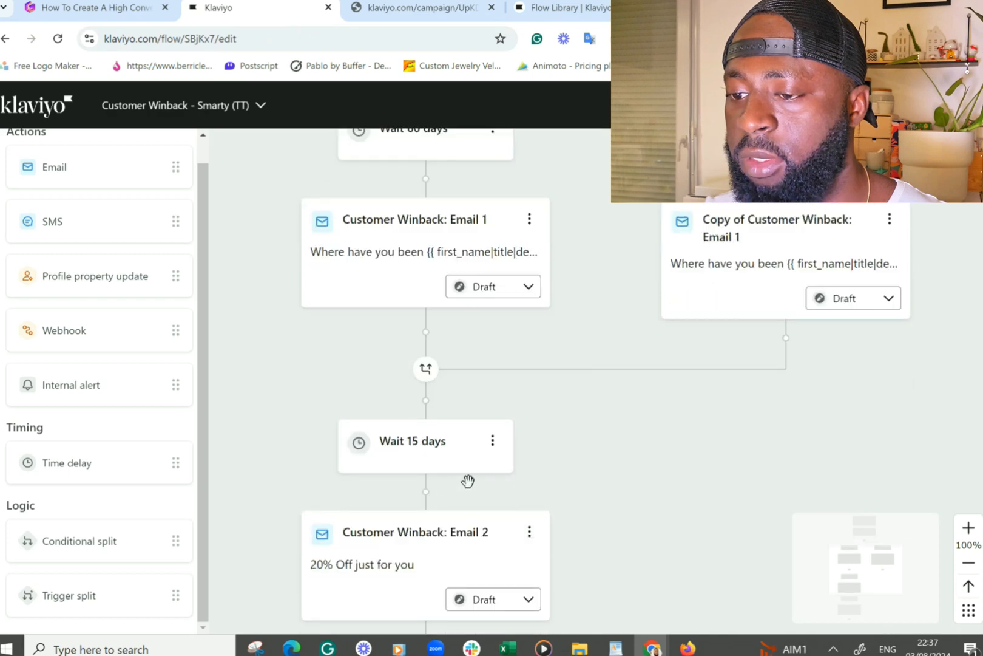
scroll(789, 455, "down", 1)
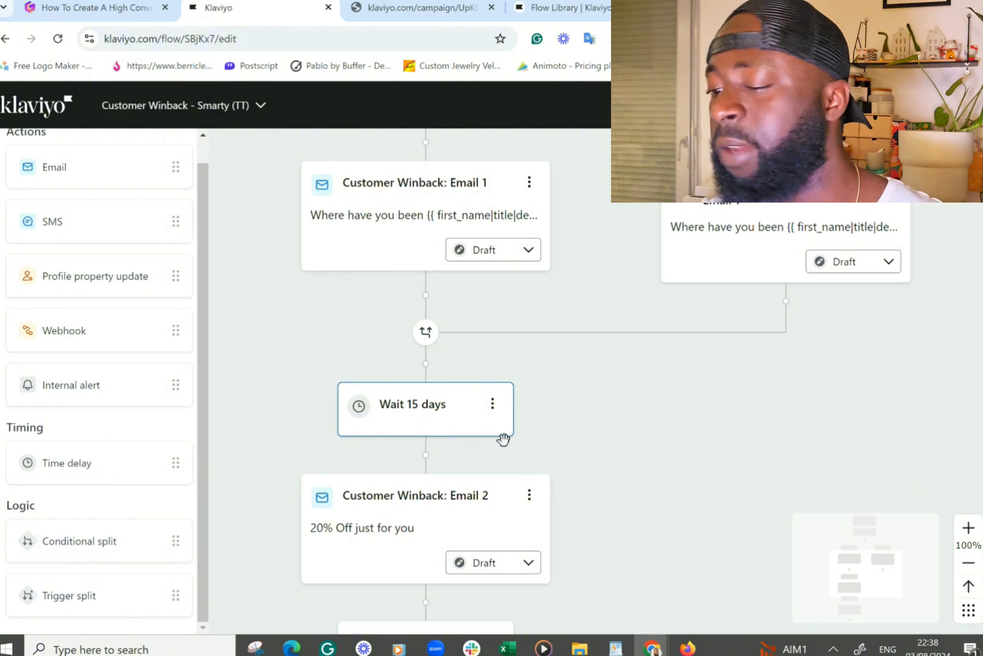
scroll(559, 461, "down", 1)
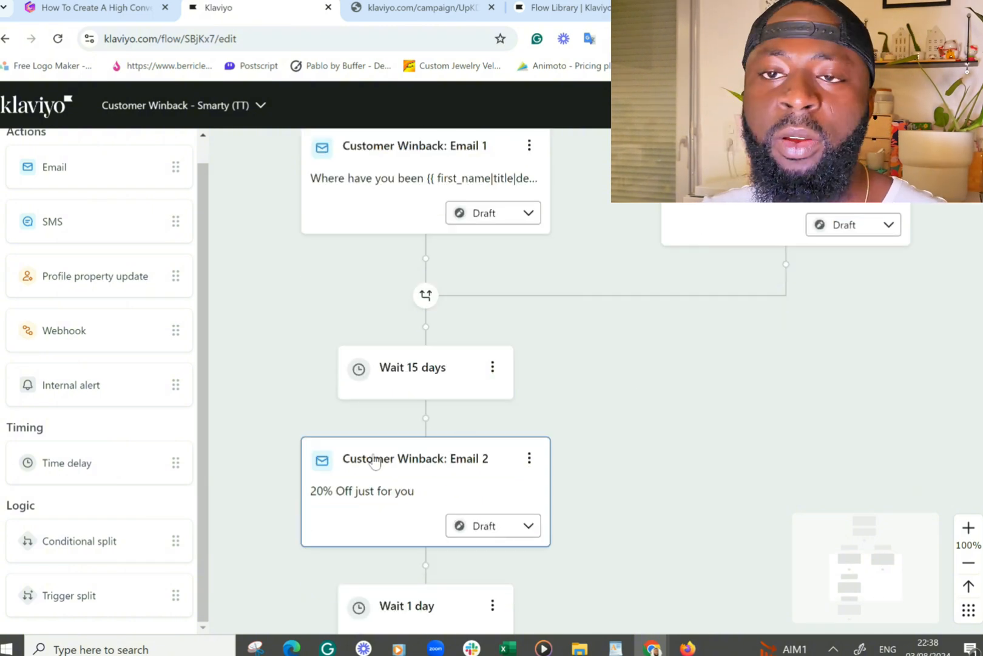
scroll(374, 461, "down", 2)
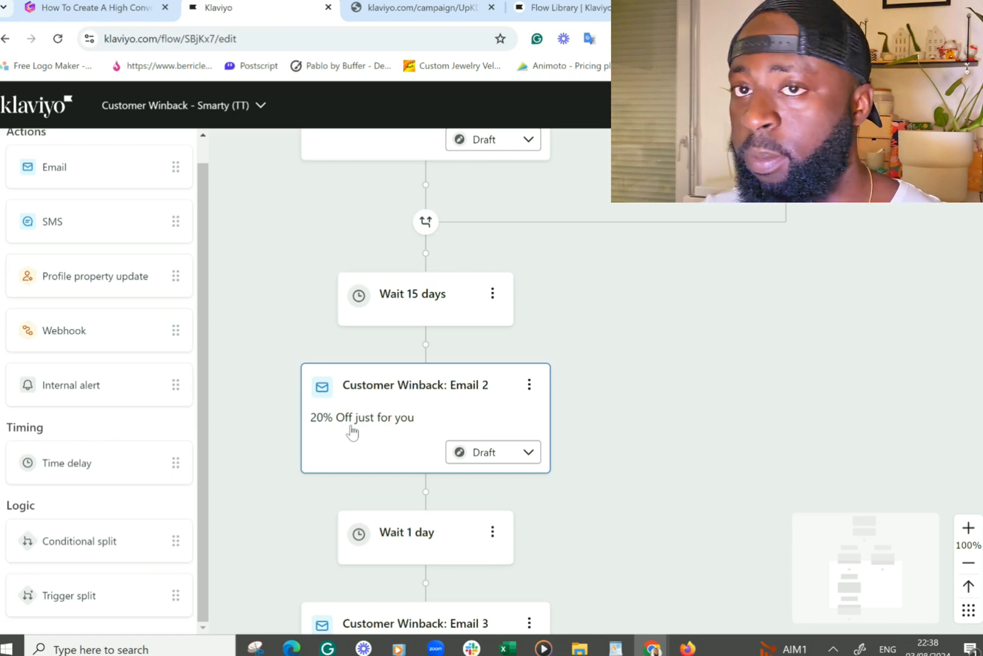
scroll(352, 428, "down", 4)
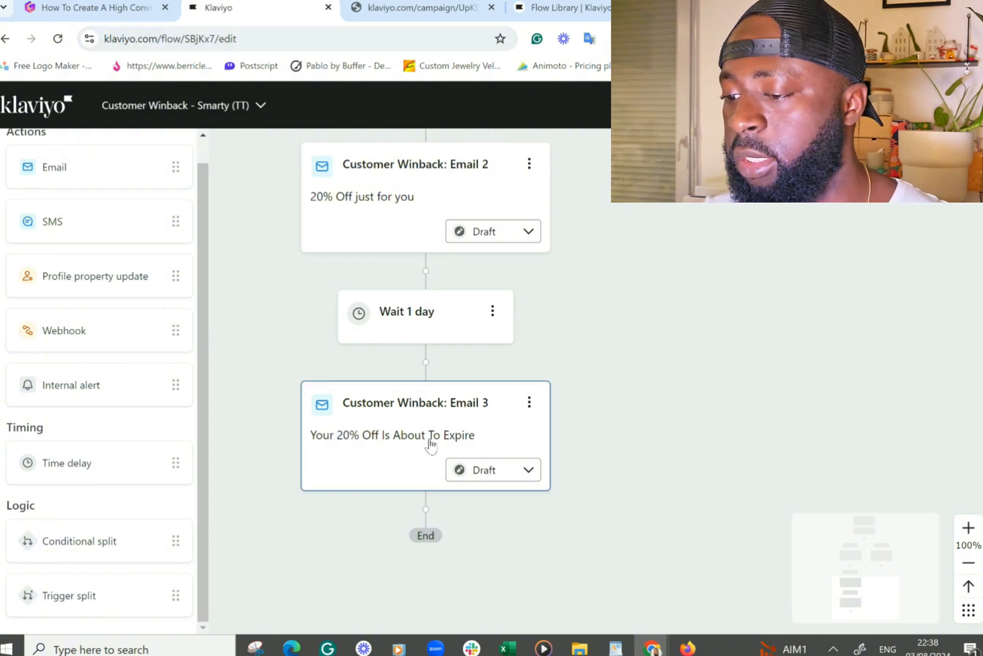
scroll(429, 443, "up", 10)
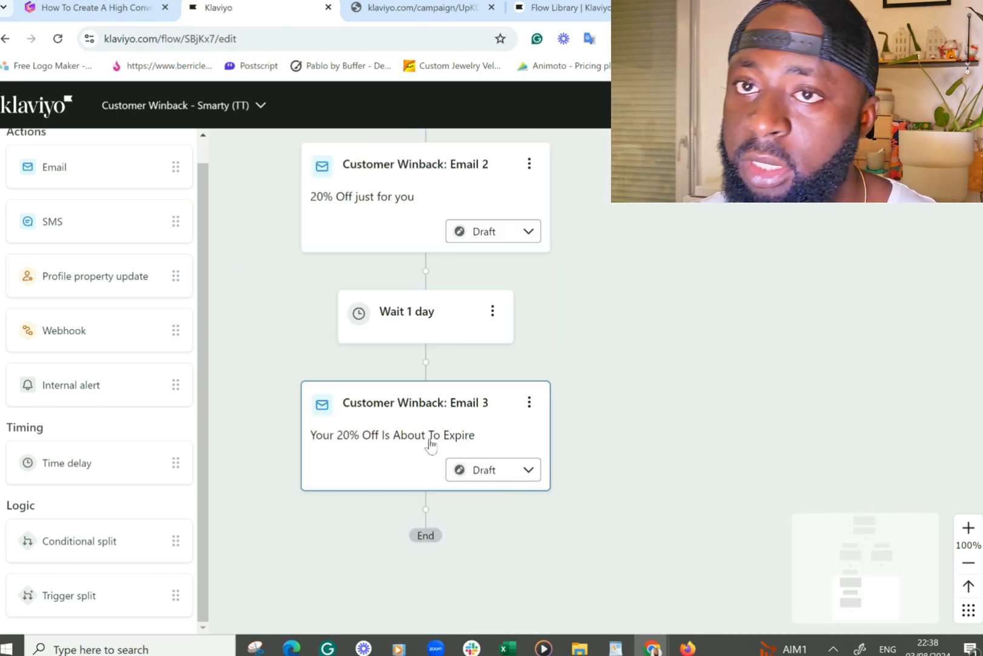
scroll(431, 444, "up", 10)
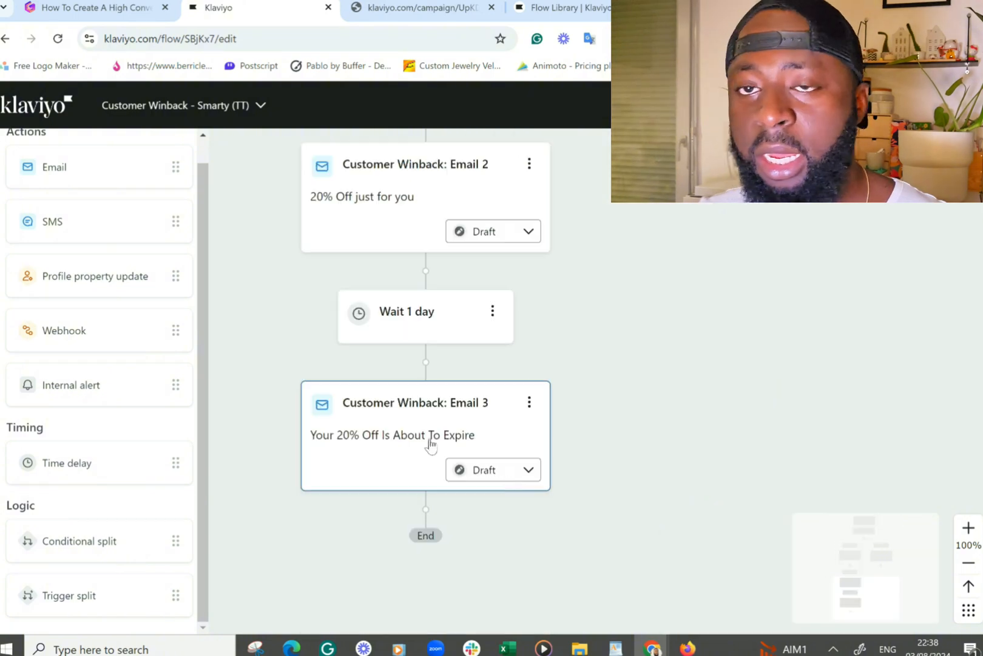
scroll(431, 444, "up", 10)
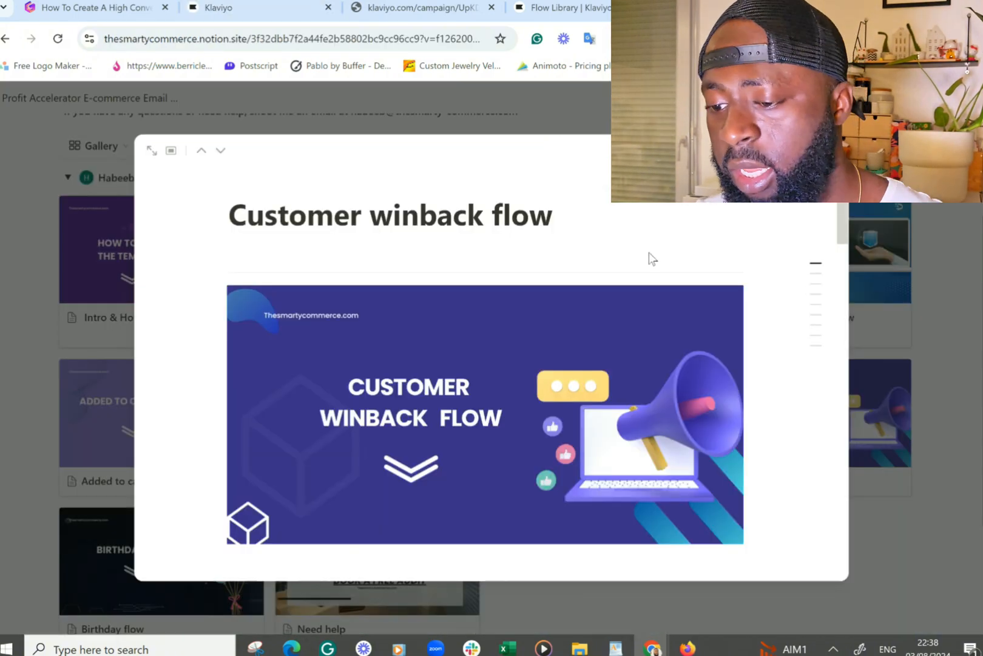
- Read the guide's Customer winback flow page, covering directions, subject lines and bodies for emails 1 to 3, then close it
scroll(584, 300, "down", 3)
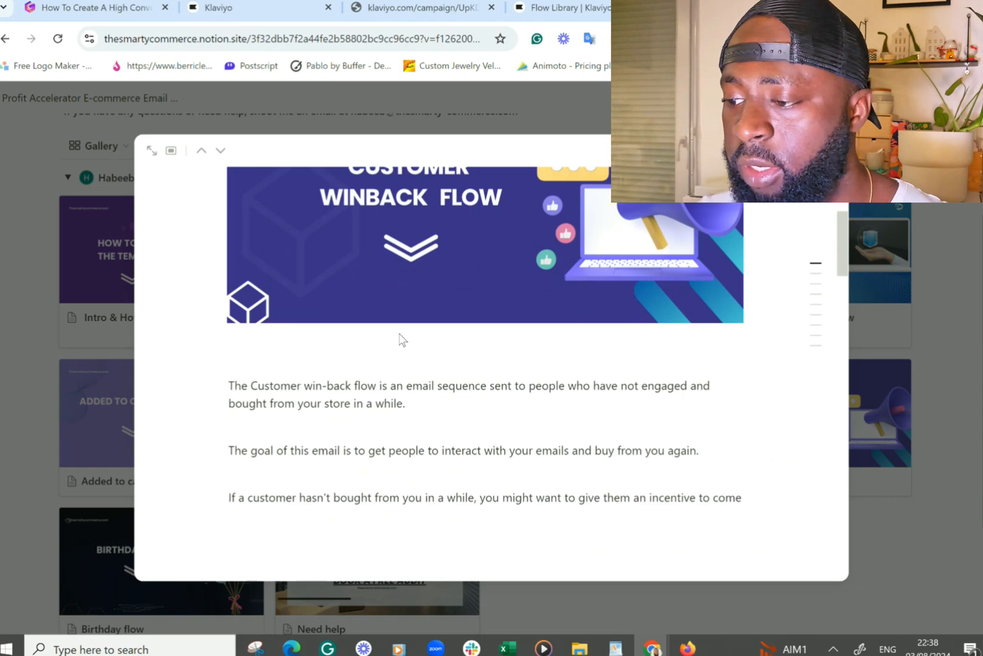
scroll(424, 320, "up", 3)
scroll(425, 320, "down", 5)
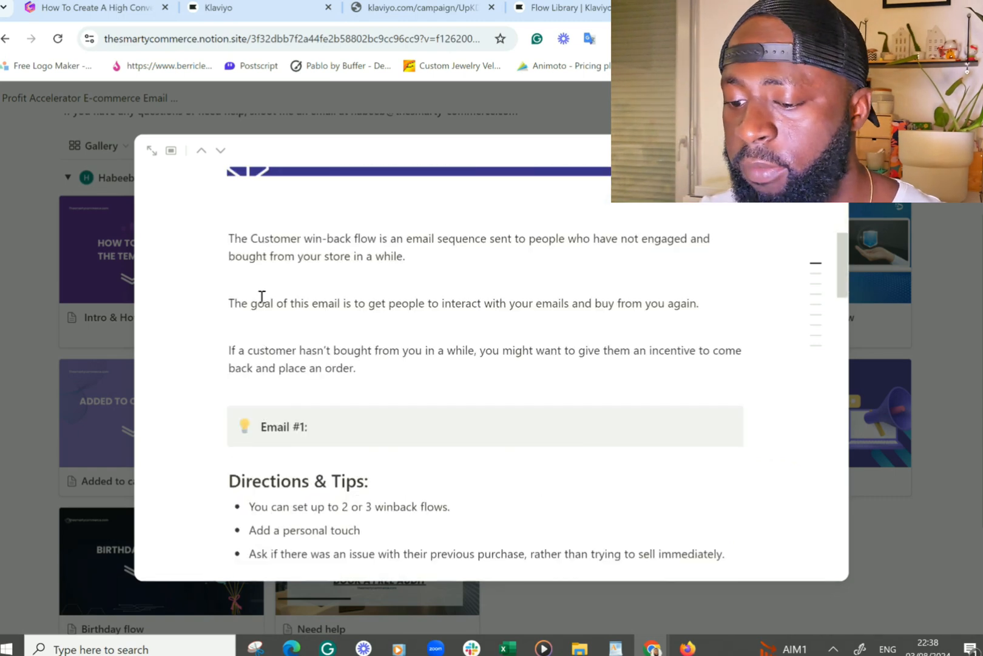
scroll(261, 449, "down", 5)
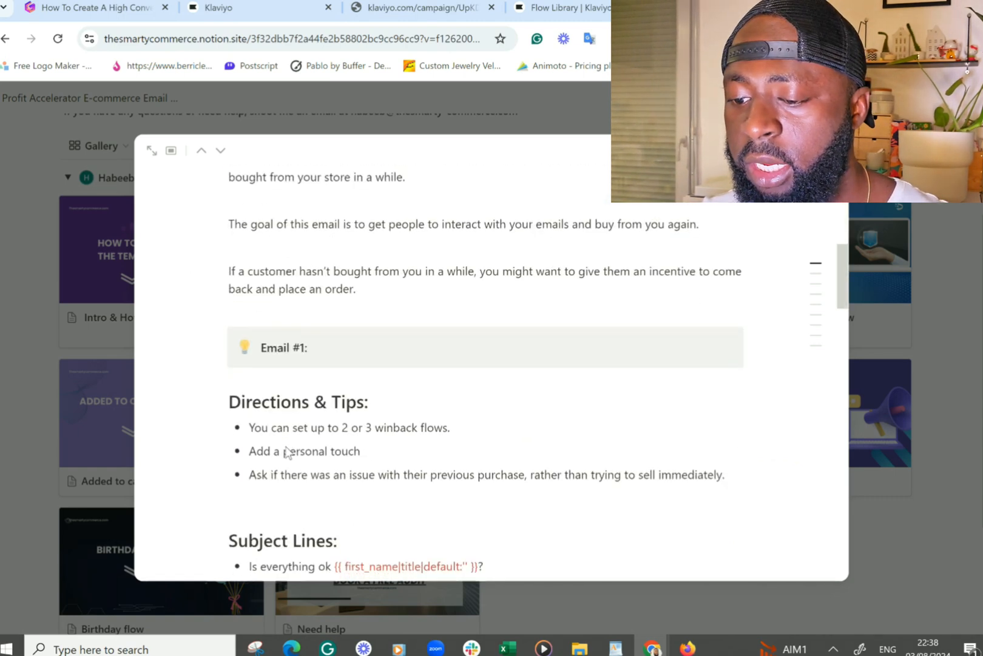
scroll(264, 480, "down", 12)
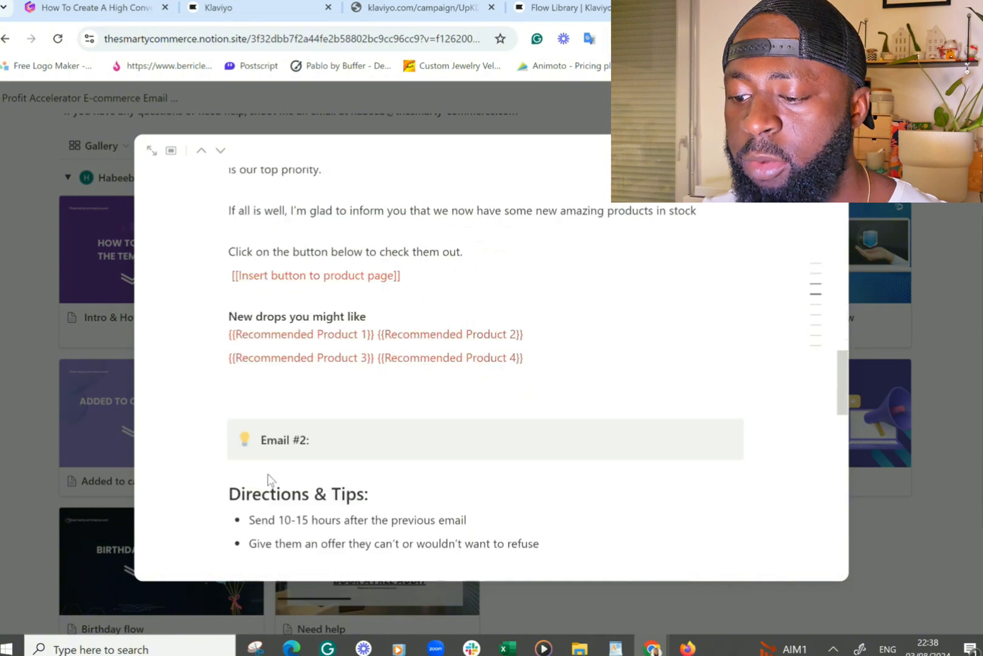
scroll(271, 477, "down", 15)
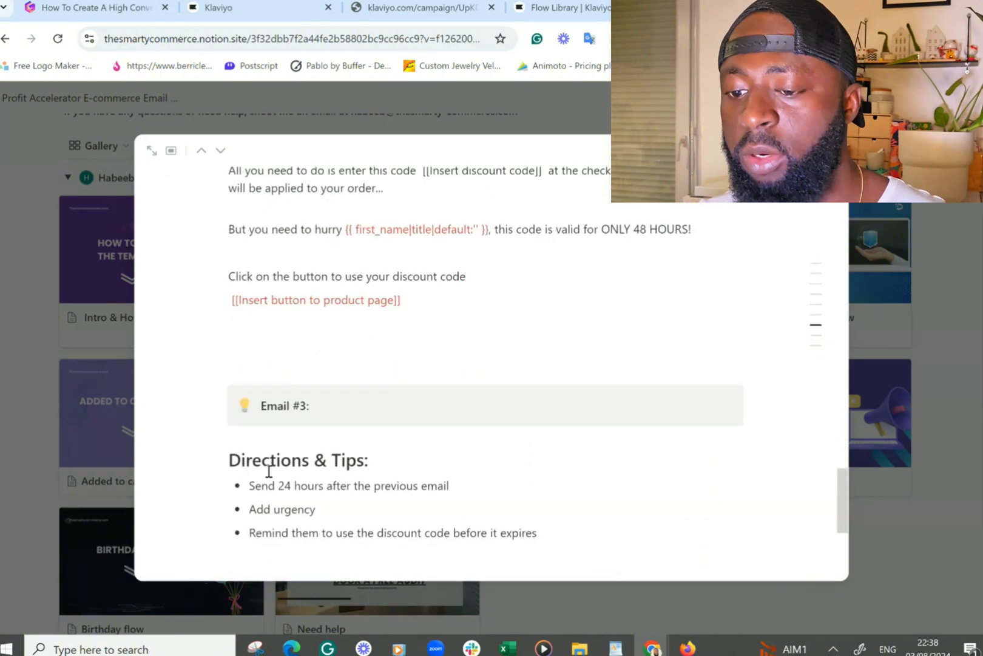
scroll(316, 486, "down", 1)
scroll(360, 494, "up", 20)
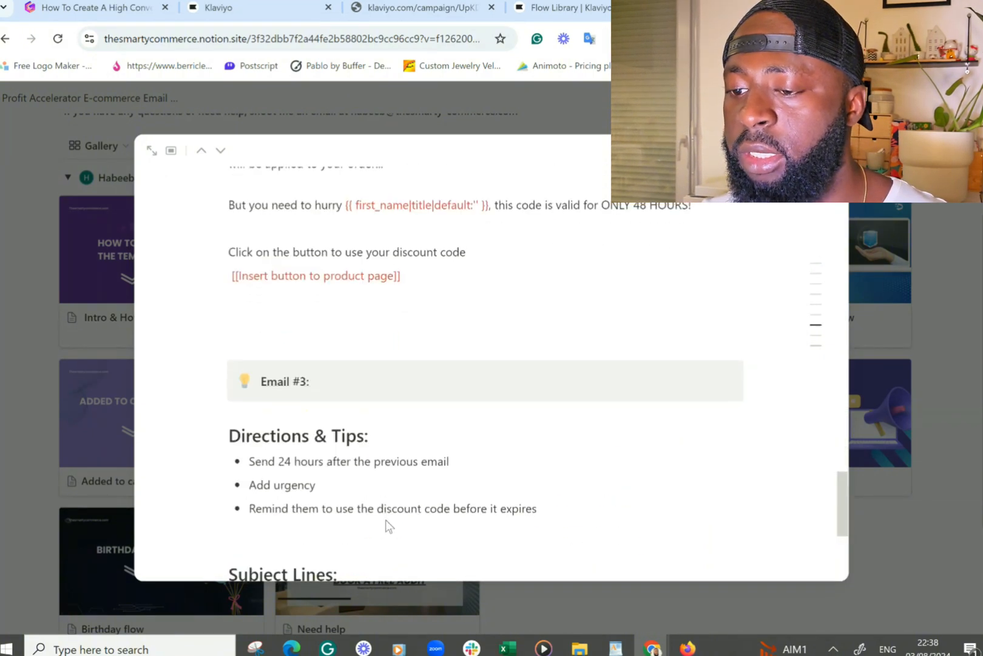
scroll(368, 475, "up", 10)
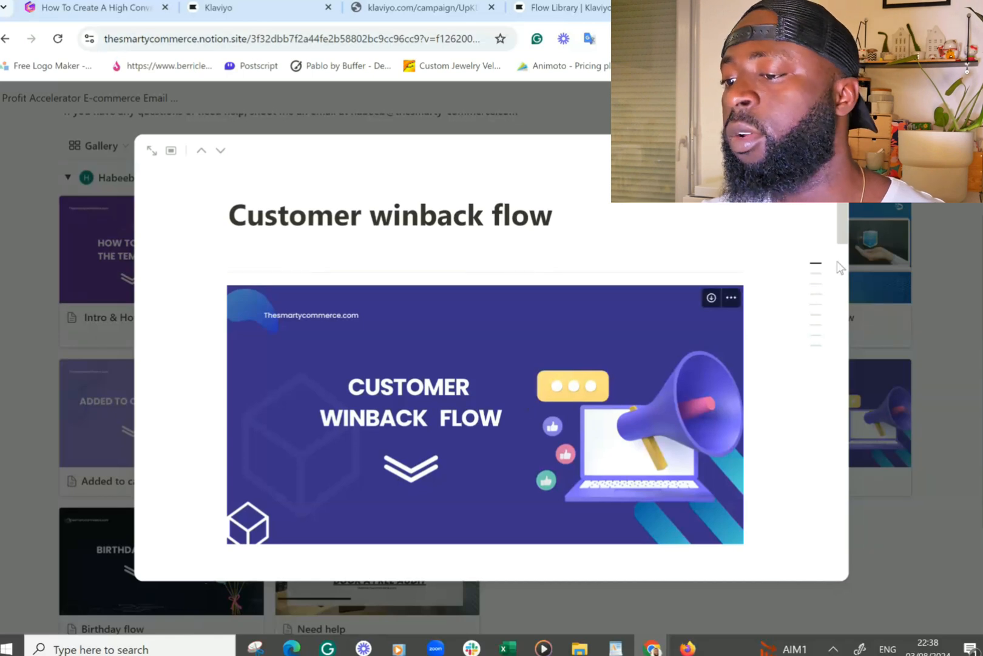
mouse_move(817, 276)
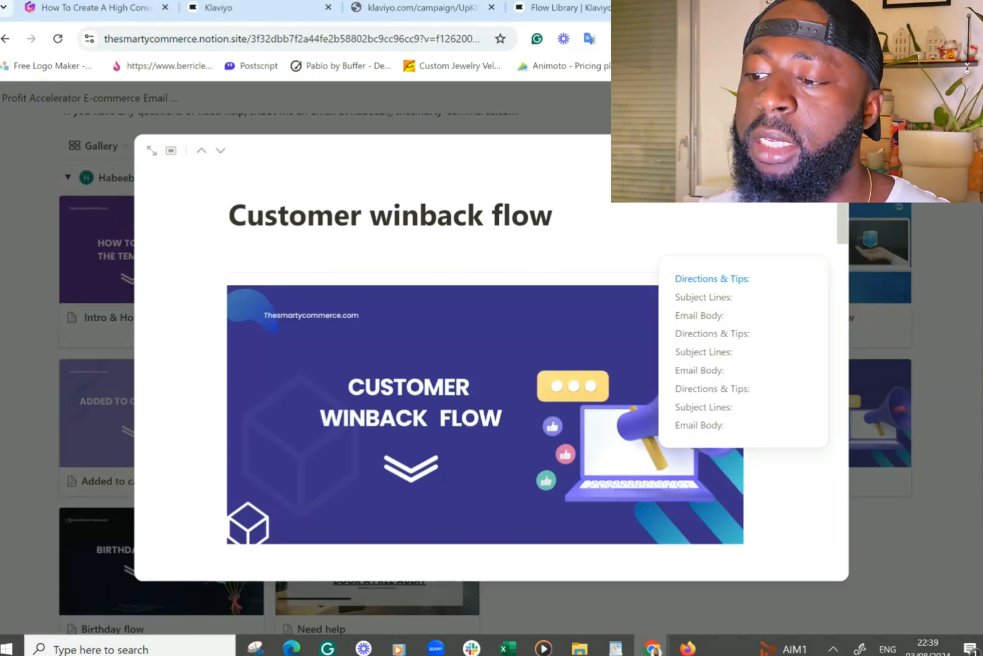
left_click(914, 515)
scroll(203, 440, "up", 3)
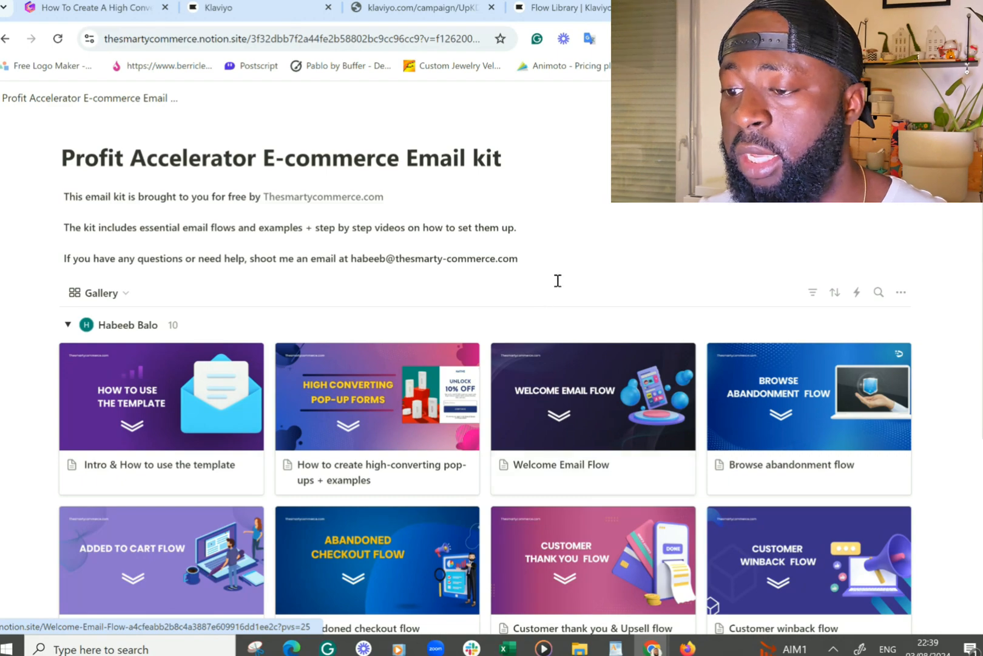
- Browse the Profit Accelerator E-commerce Email kit gallery and return to the written winback flow guide
scroll(557, 280, "down", 3)
scroll(557, 280, "up", 2)
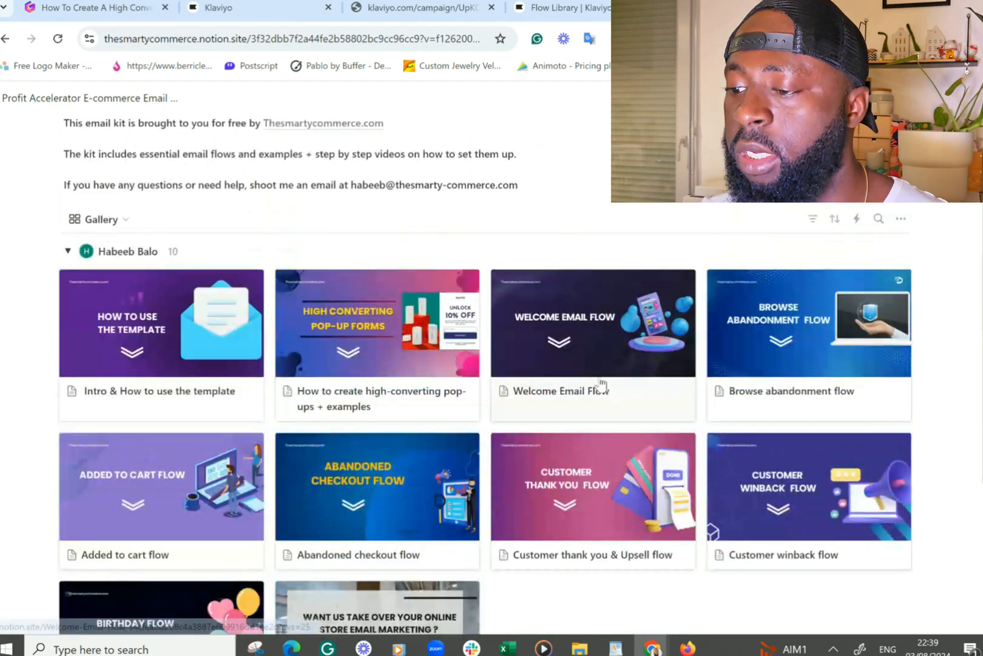
scroll(598, 373, "up", 1)
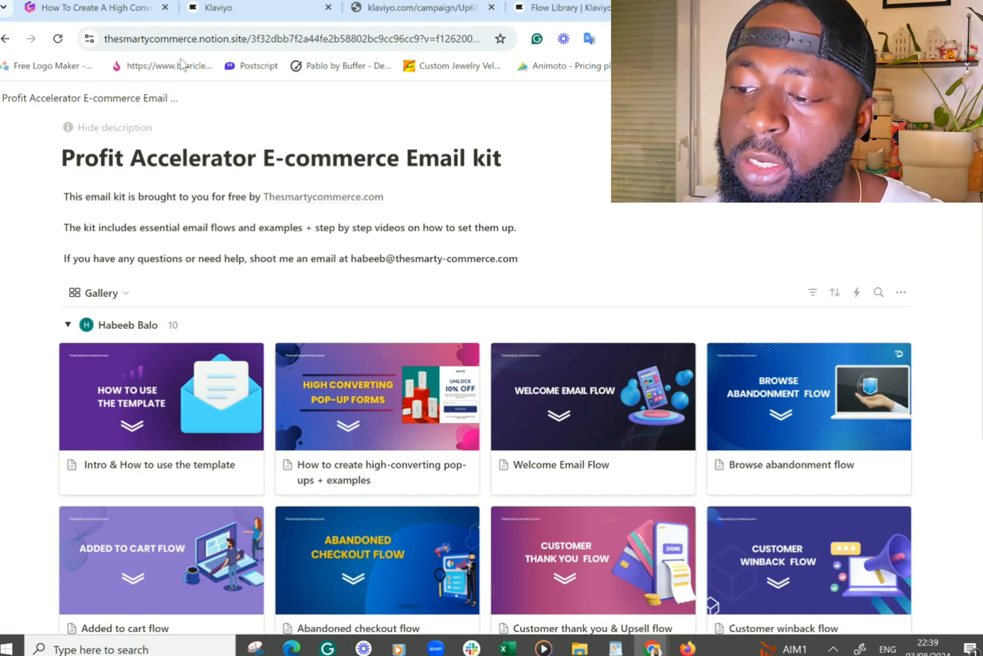
left_click(145, 6)
scroll(423, 362, "up", 7)
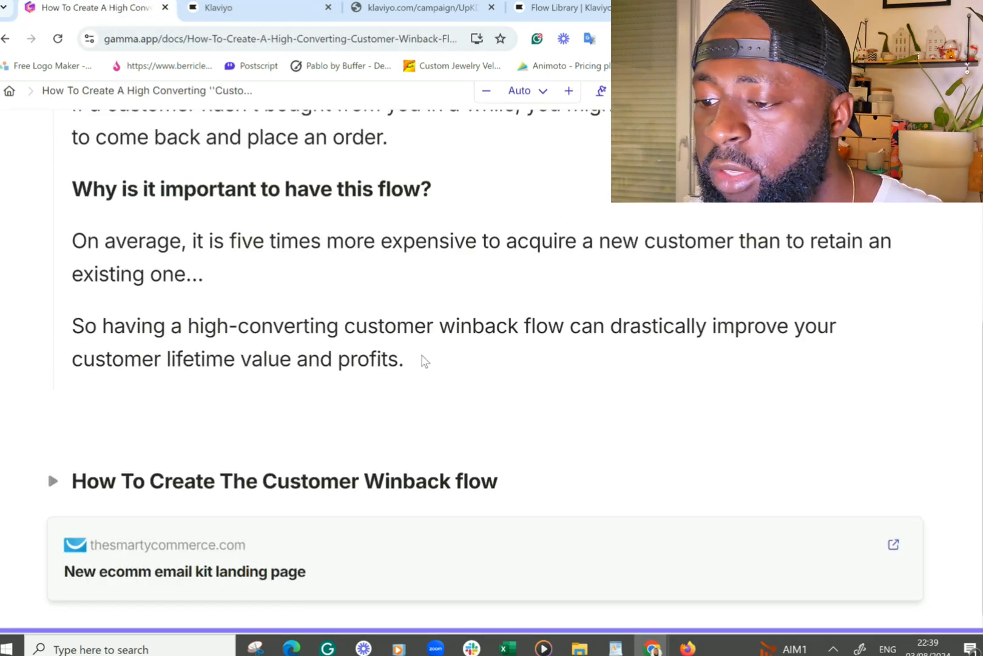